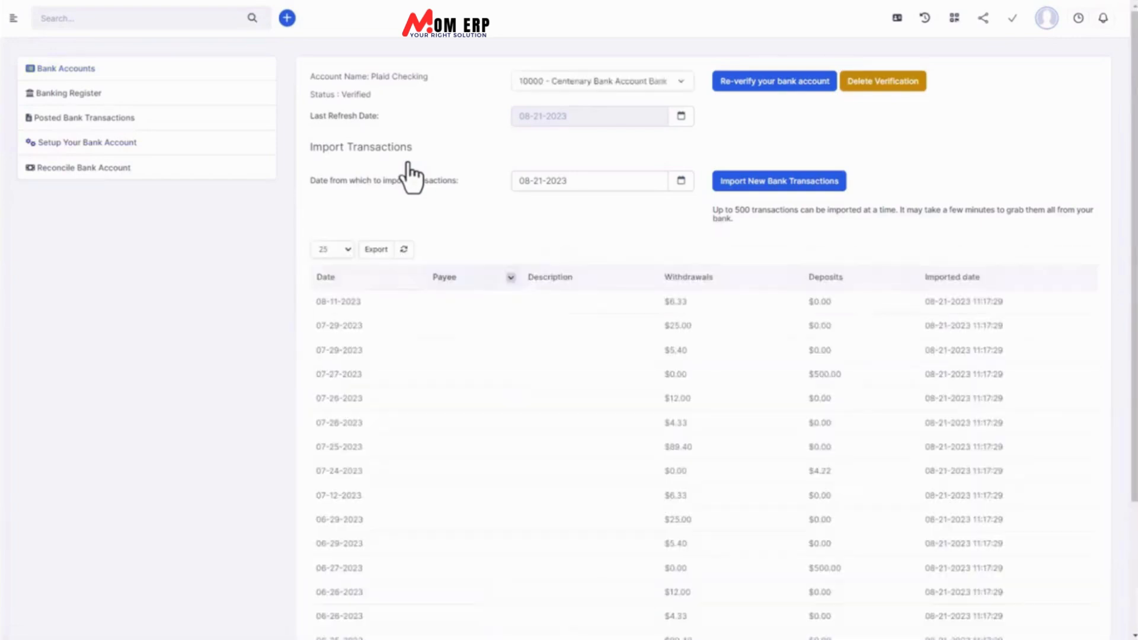
Select Live as the Plaid environment in MOM ERP's settings.
left_click(335, 104)
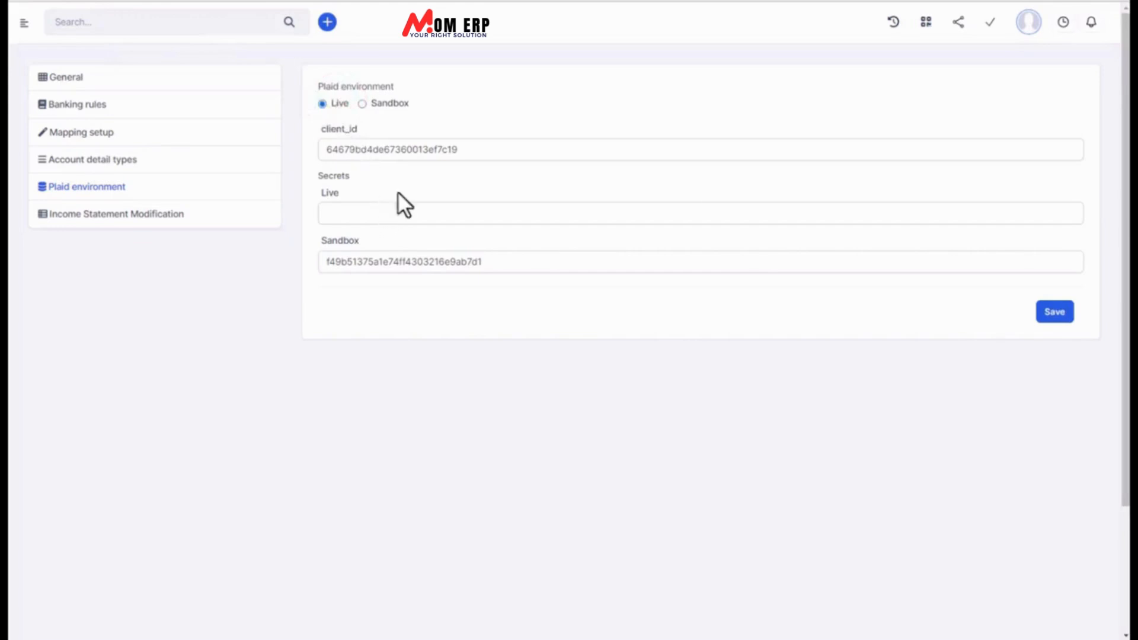
Switch the Plaid environment to Sandbox and inspect the client_id, Live secret and Sandbox secret fields.
left_click(419, 150)
left_click(426, 218)
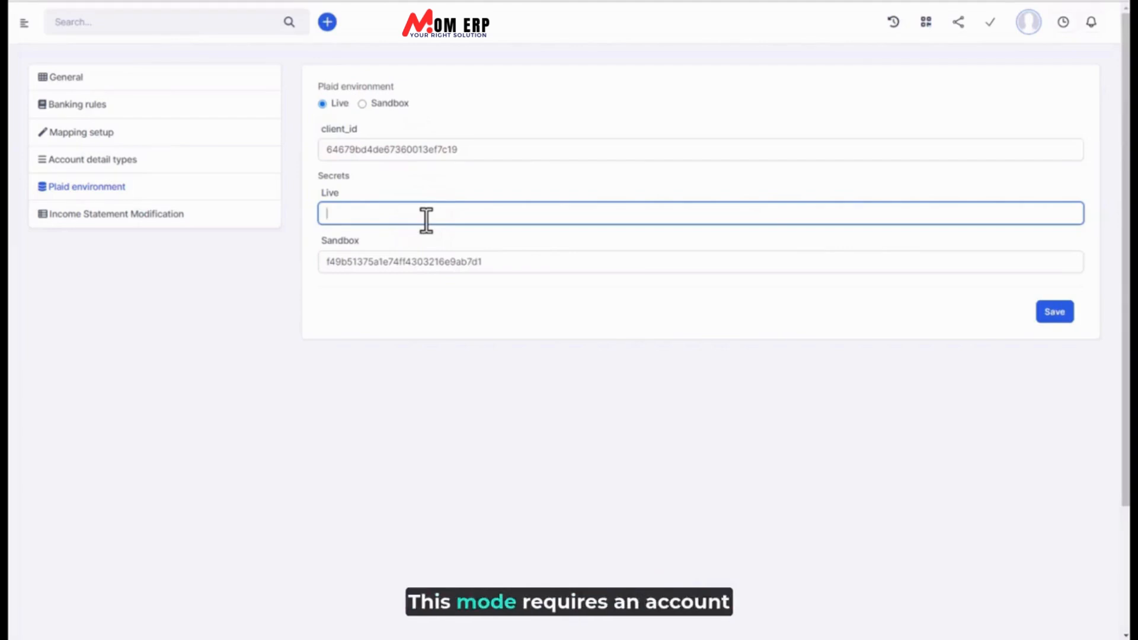
left_click(388, 103)
left_click(407, 148)
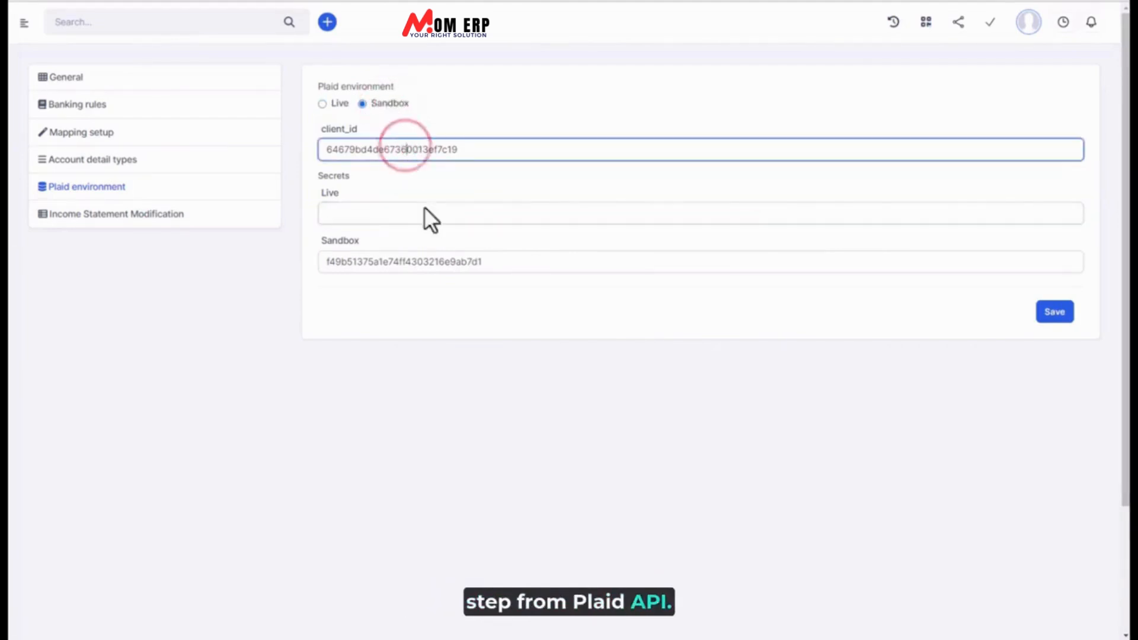
left_click(442, 266)
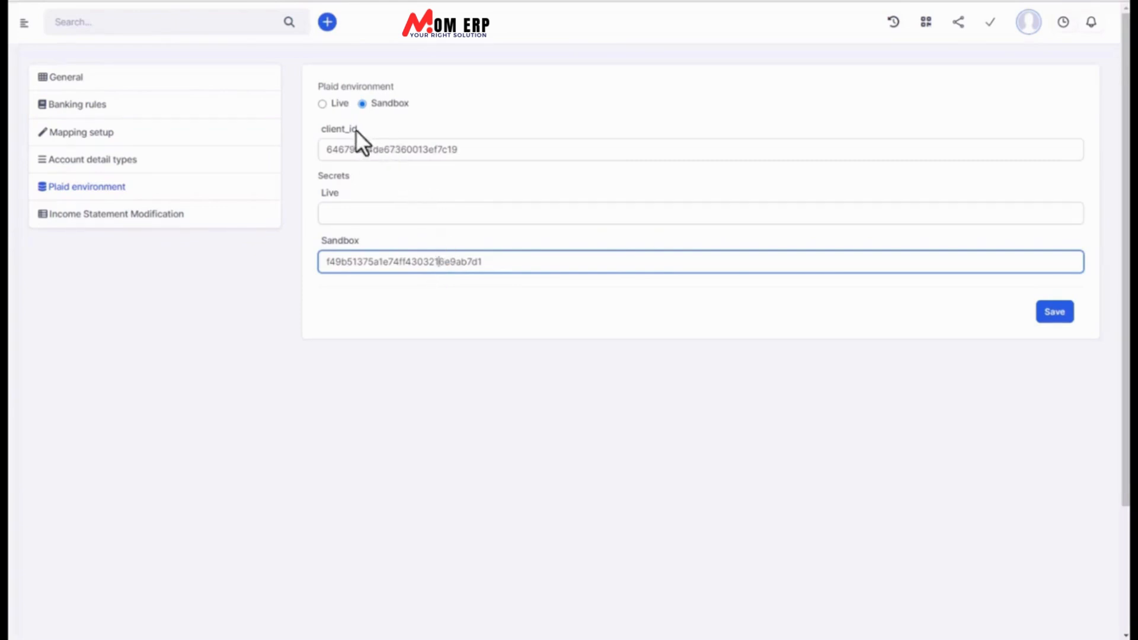
left_click(375, 151)
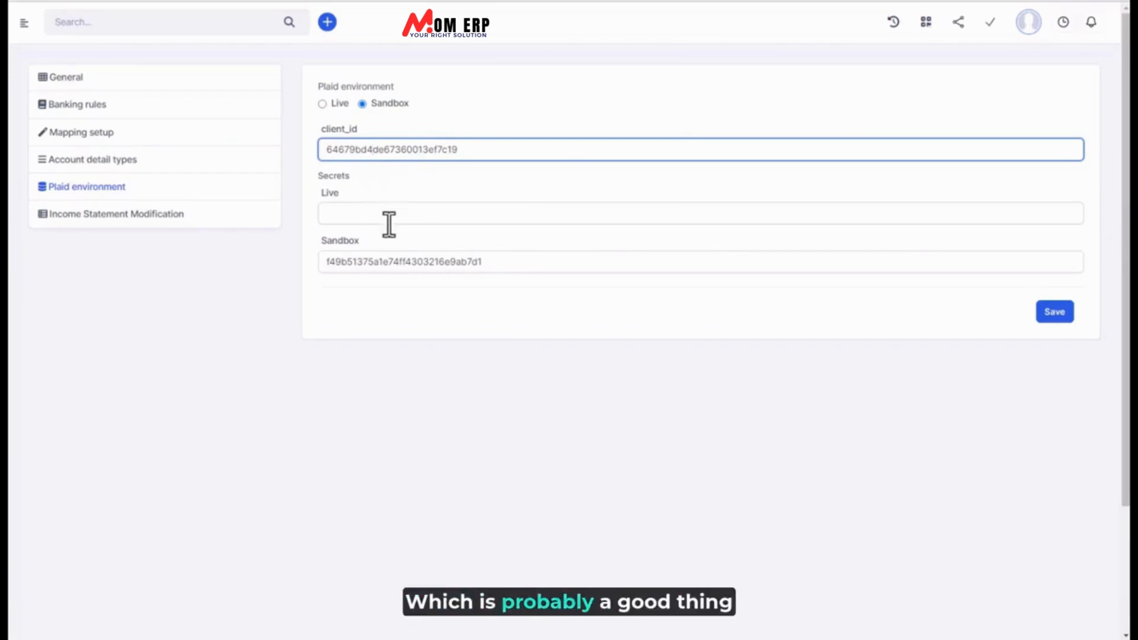
left_click(340, 215)
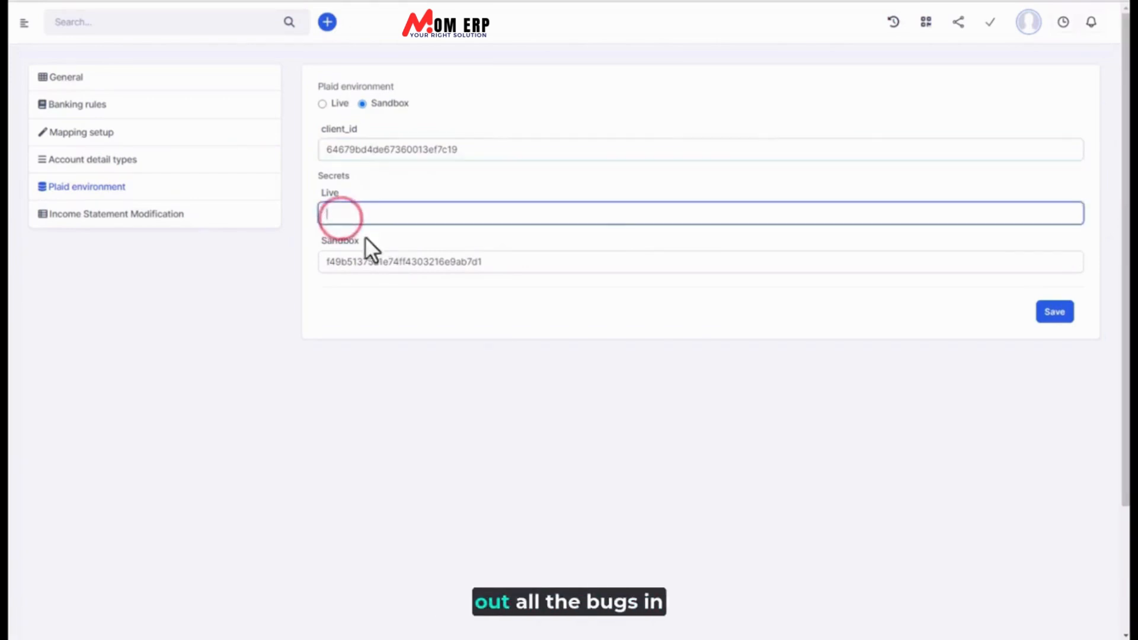
left_click(393, 266)
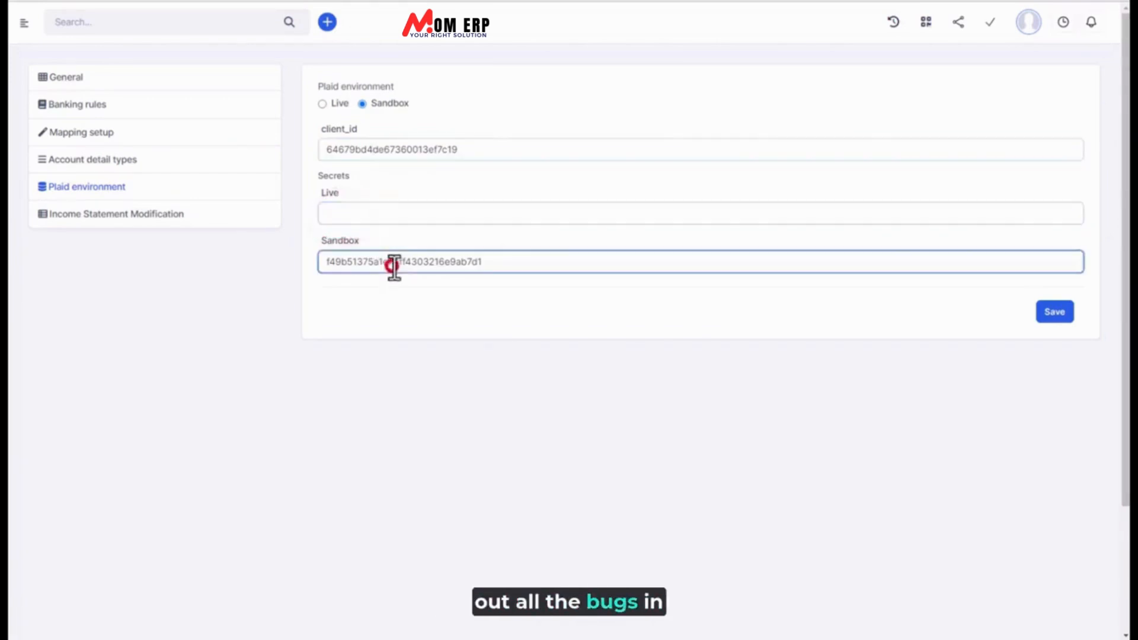
left_click(390, 221)
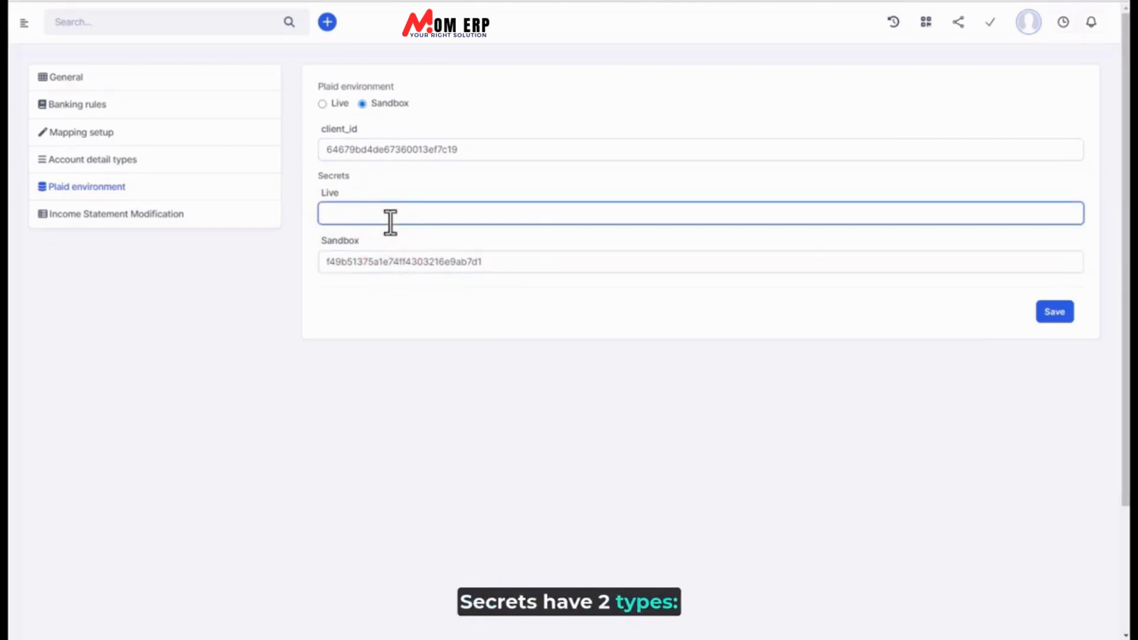
left_click(407, 261)
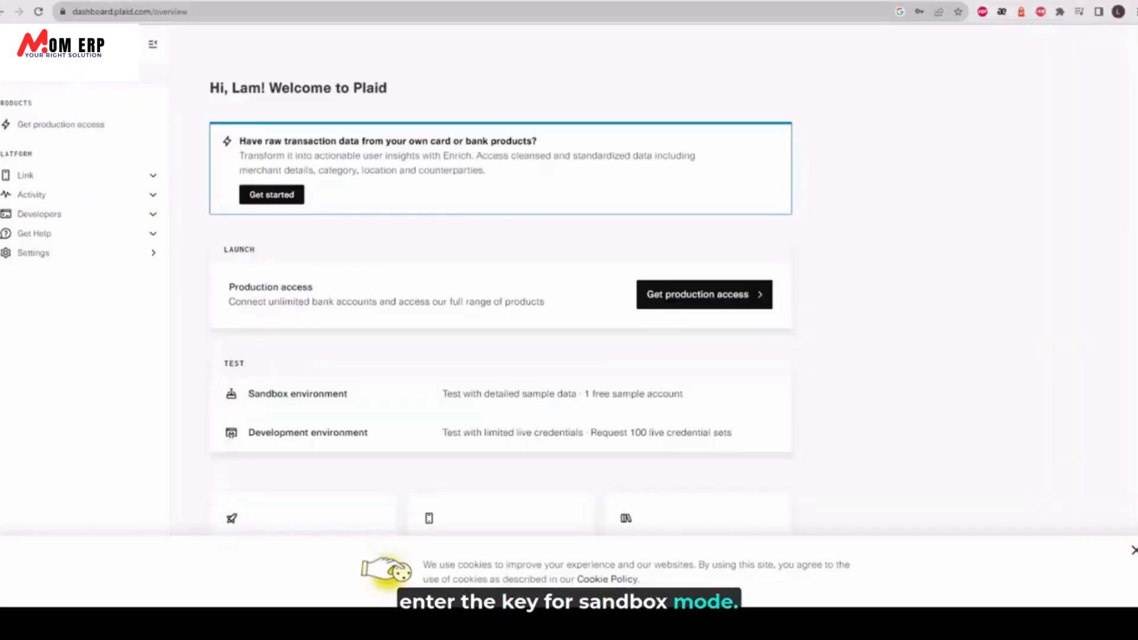
On dashboard.plaid.com, go to Developers > Keys to show the client ID and masked secrets.
left_click(117, 12)
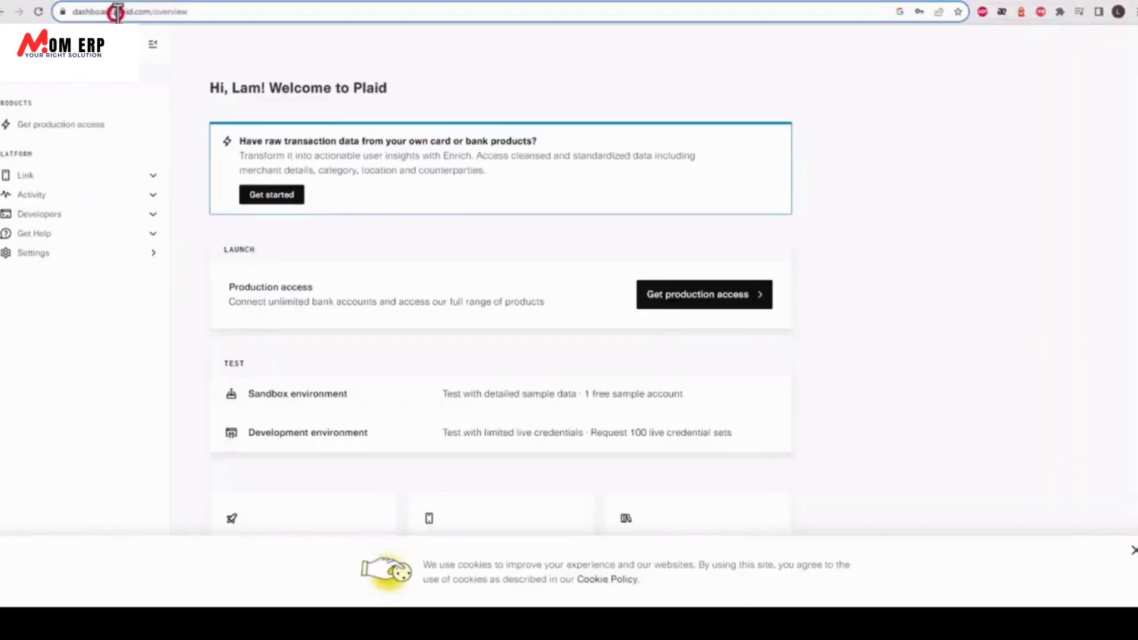
left_click_drag(120, 12, 201, 13)
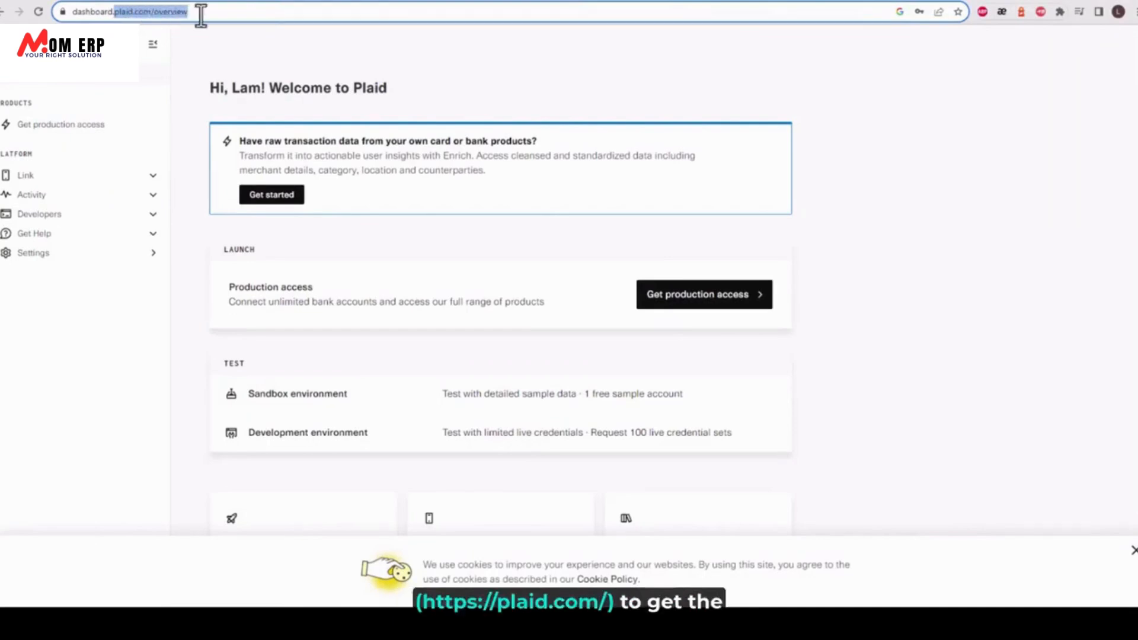
left_click(222, 42)
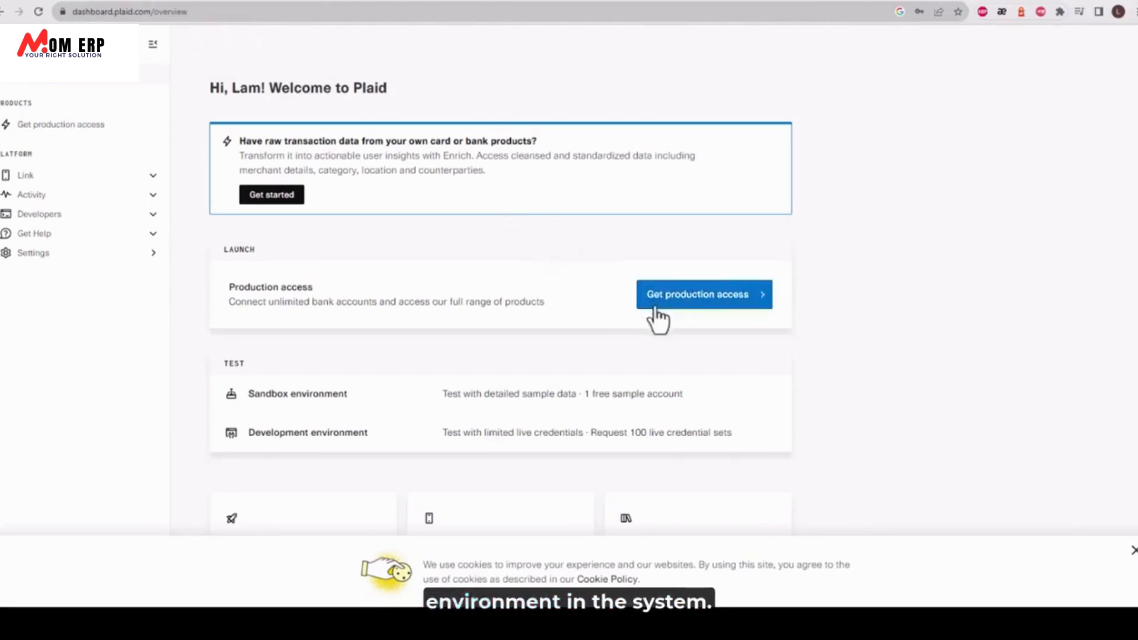
left_click(66, 214)
left_click(46, 251)
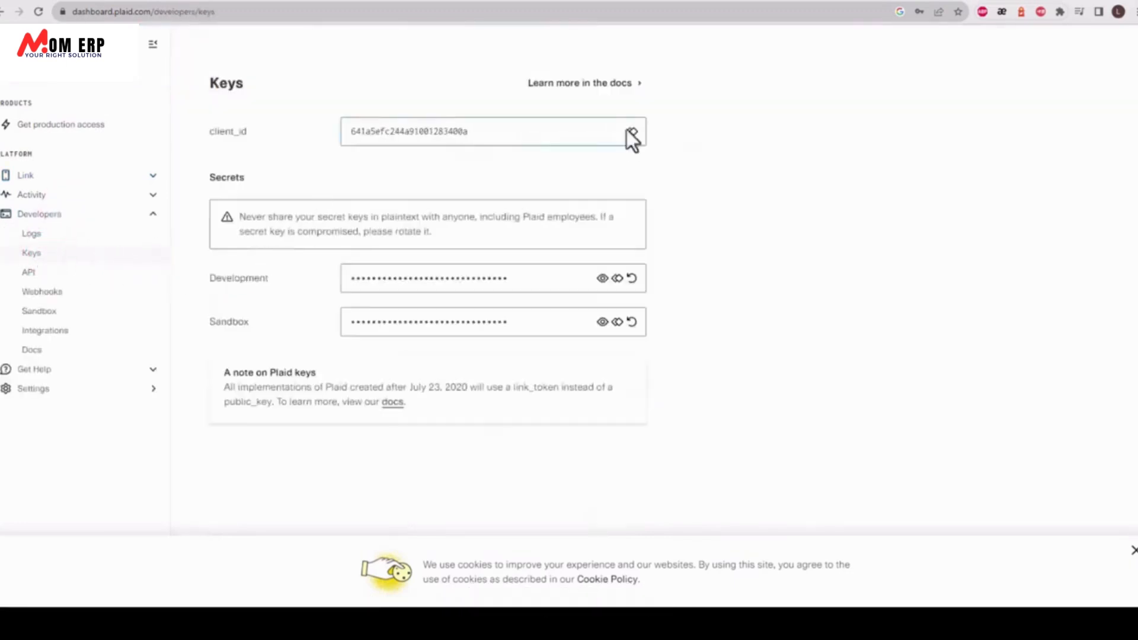
Paste Plaid's client ID and Sandbox secret into MOM ERP's client_id and Sandbox secret fields.
left_click(636, 131)
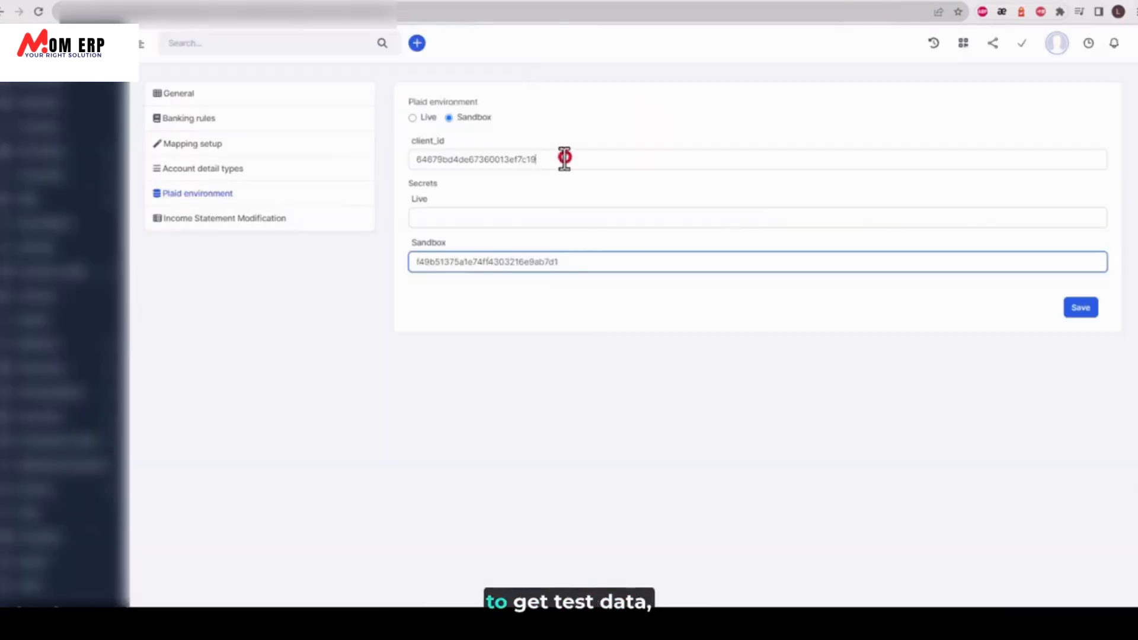
left_click_drag(563, 159, 389, 158)
key("ctrl+v")
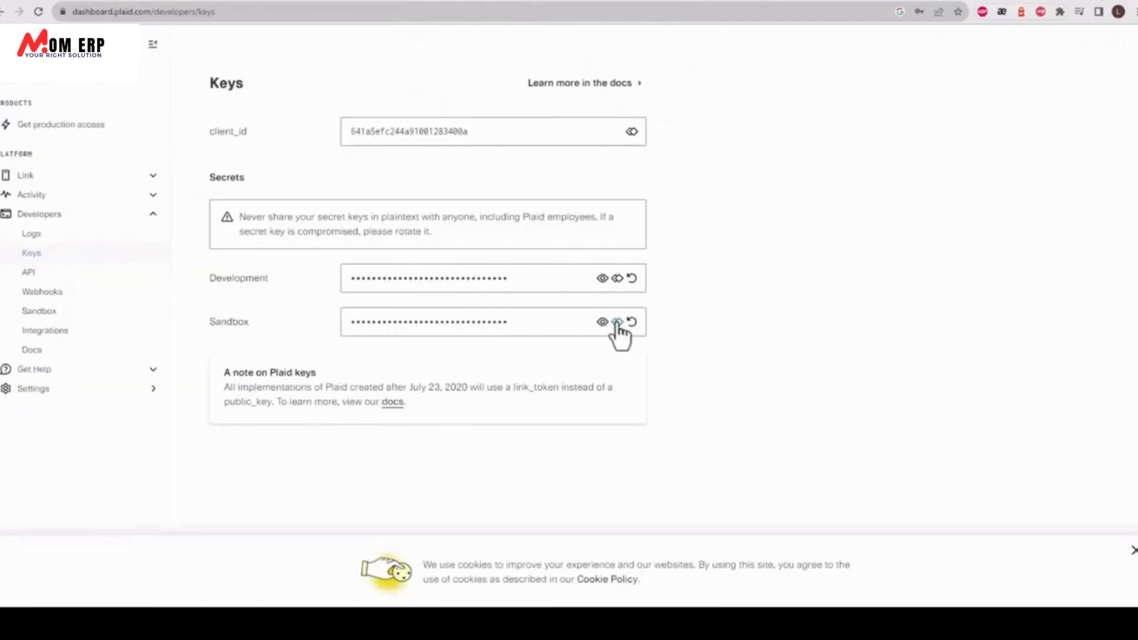
left_click(602, 321)
left_click(617, 322)
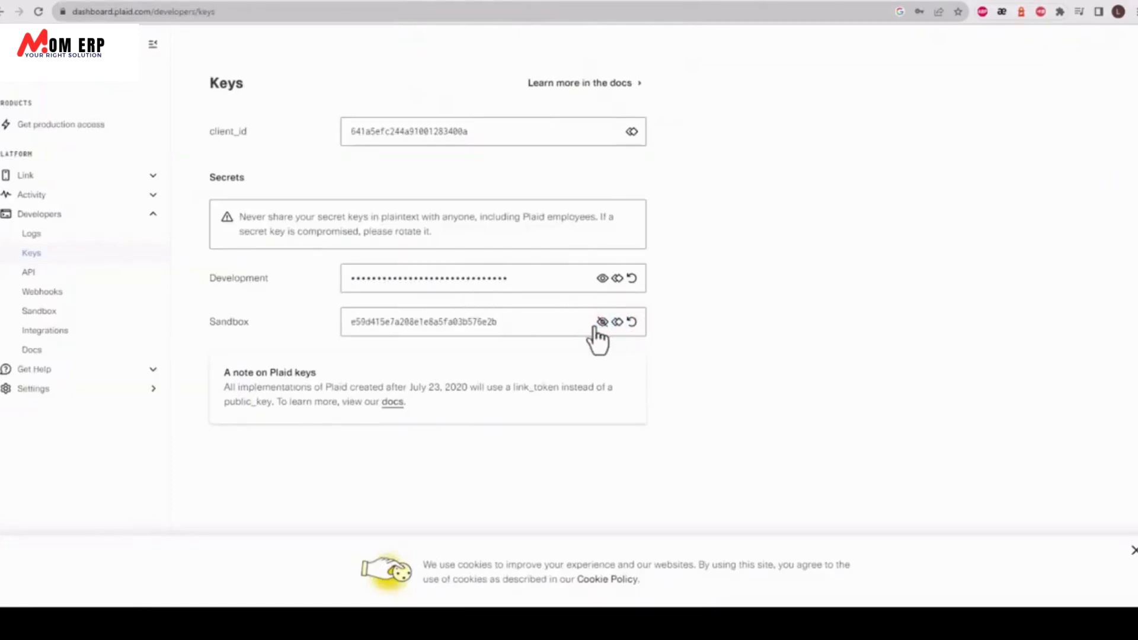
left_click(600, 323)
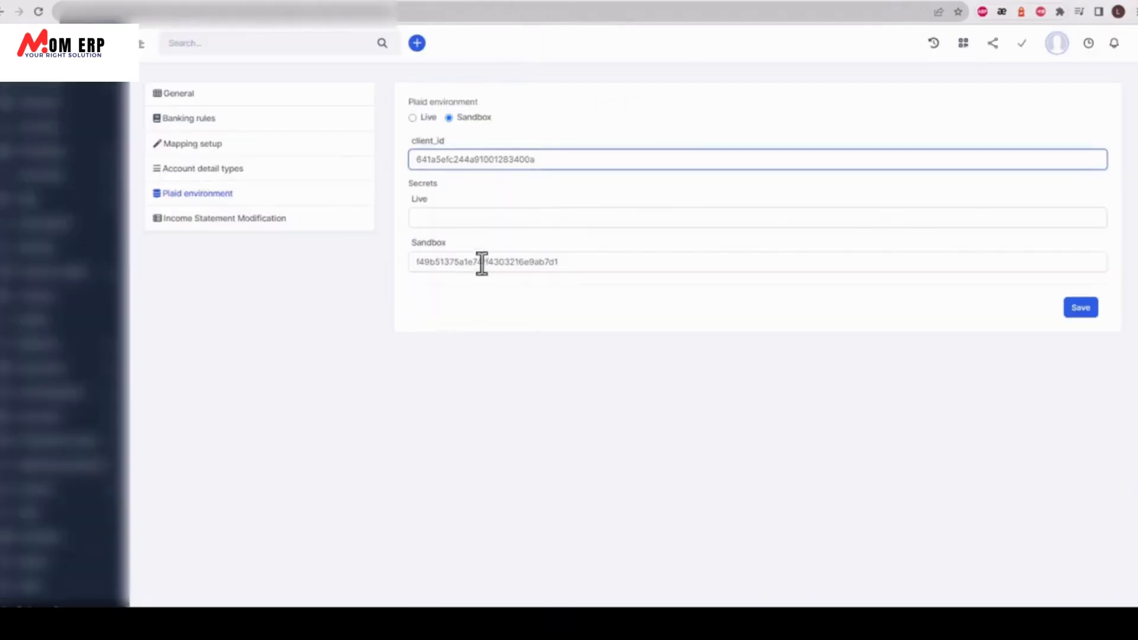
triple_click(481, 261)
key("ctrl+v")
Check Plaid's production access page, then save the settings with Sandbox selected.
left_click(427, 118)
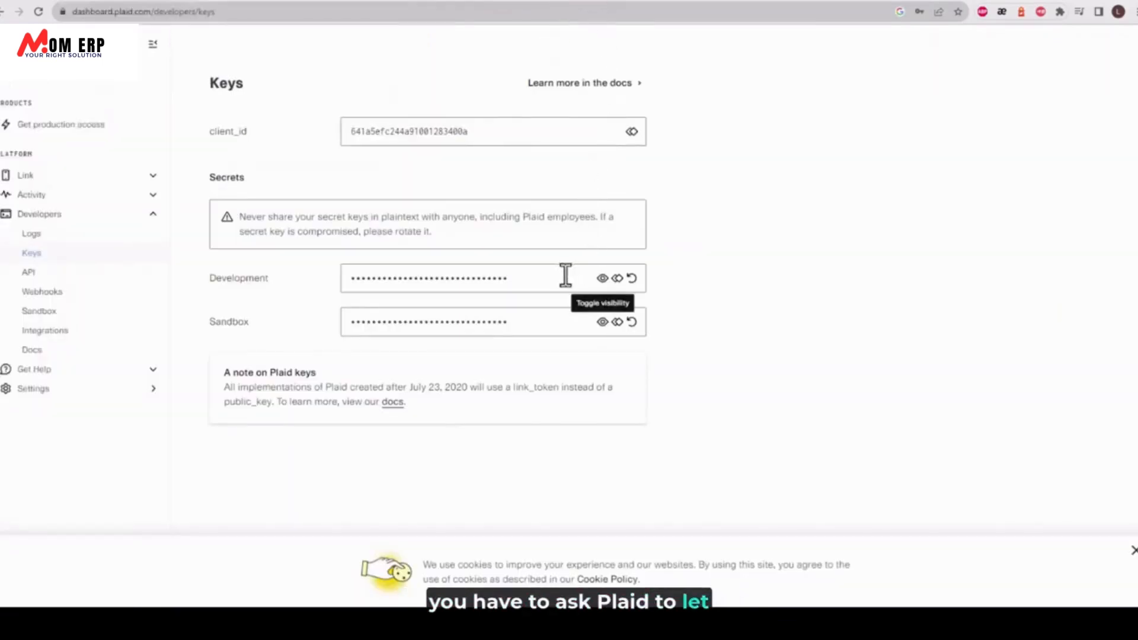
left_click(65, 125)
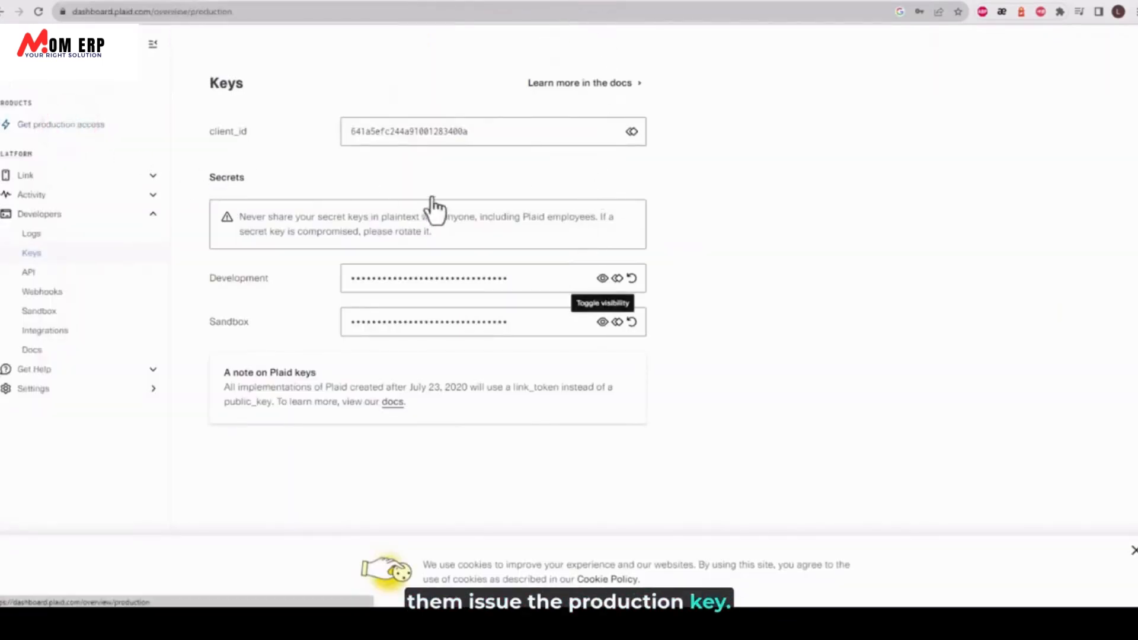
left_click(277, 201)
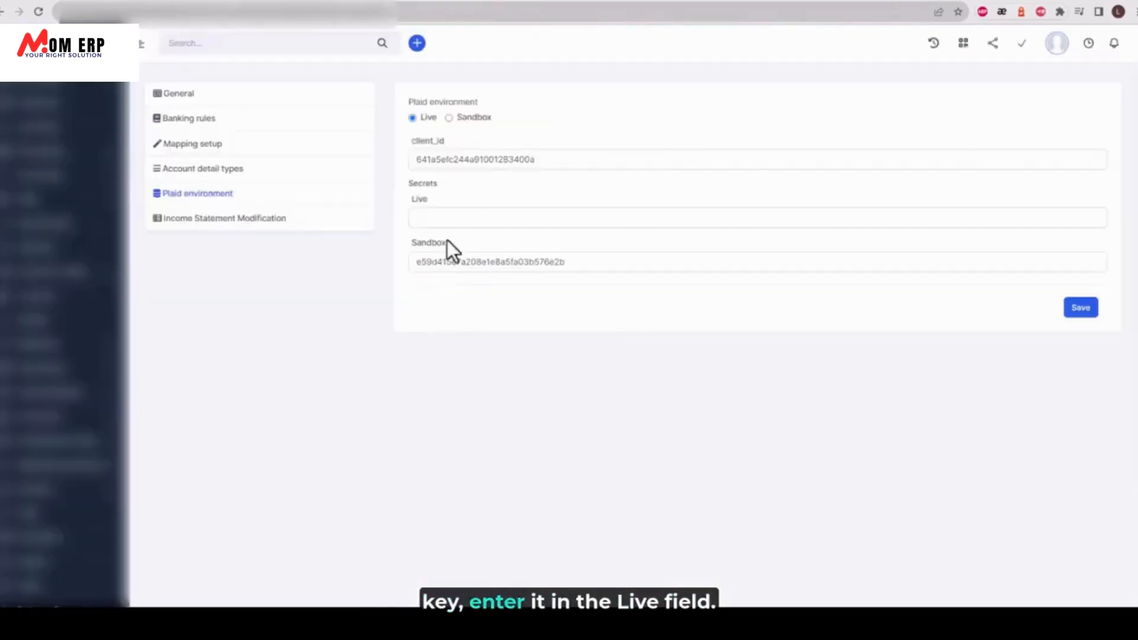
left_click(463, 215)
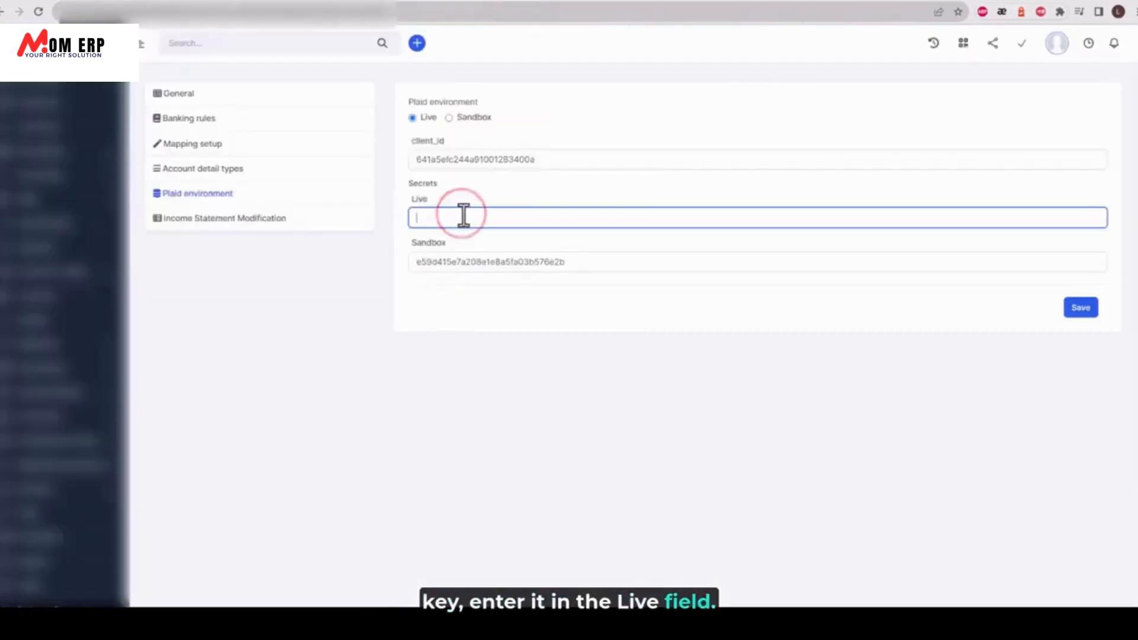
left_click(468, 118)
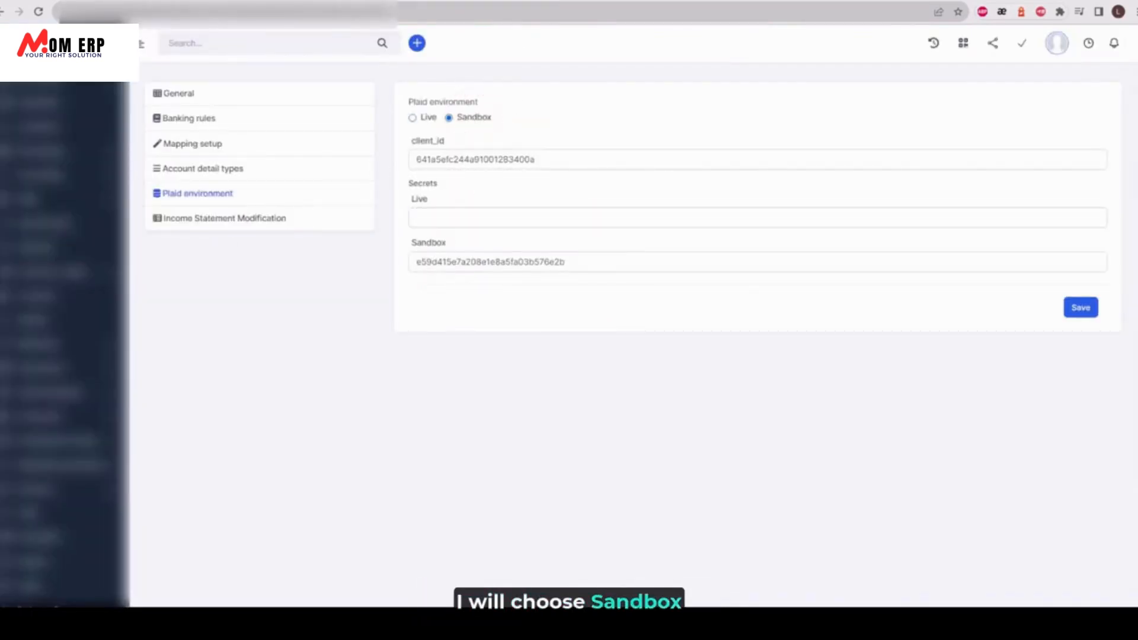
left_click(1084, 307)
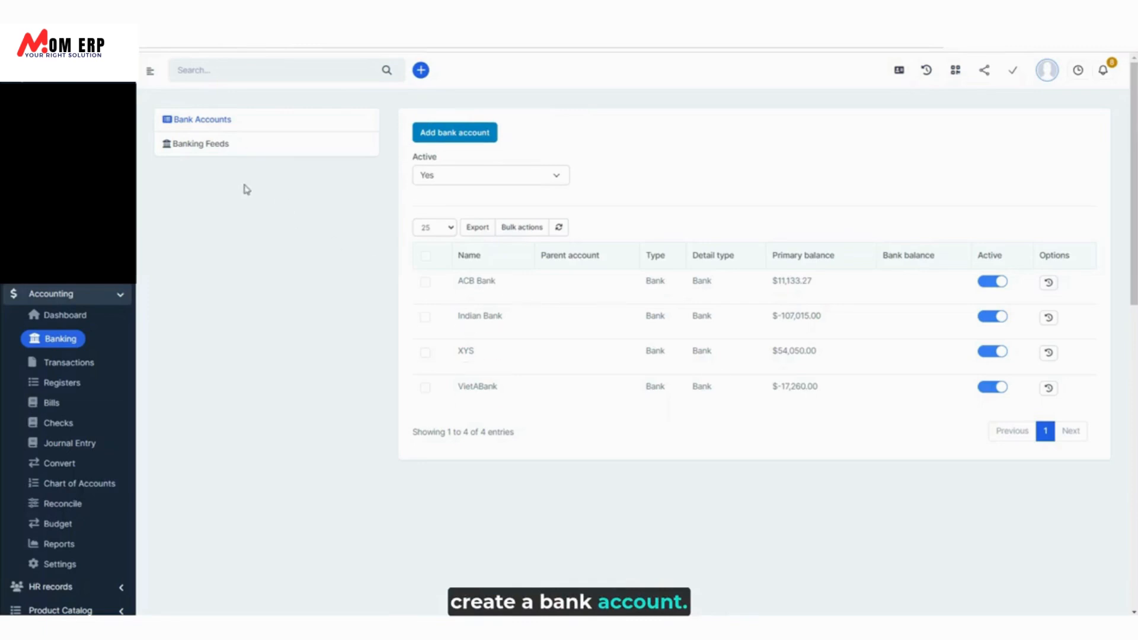
Choose VietABank on Banking Feeds and start Verify Account for Transaction Import.
left_click(216, 147)
left_click(534, 136)
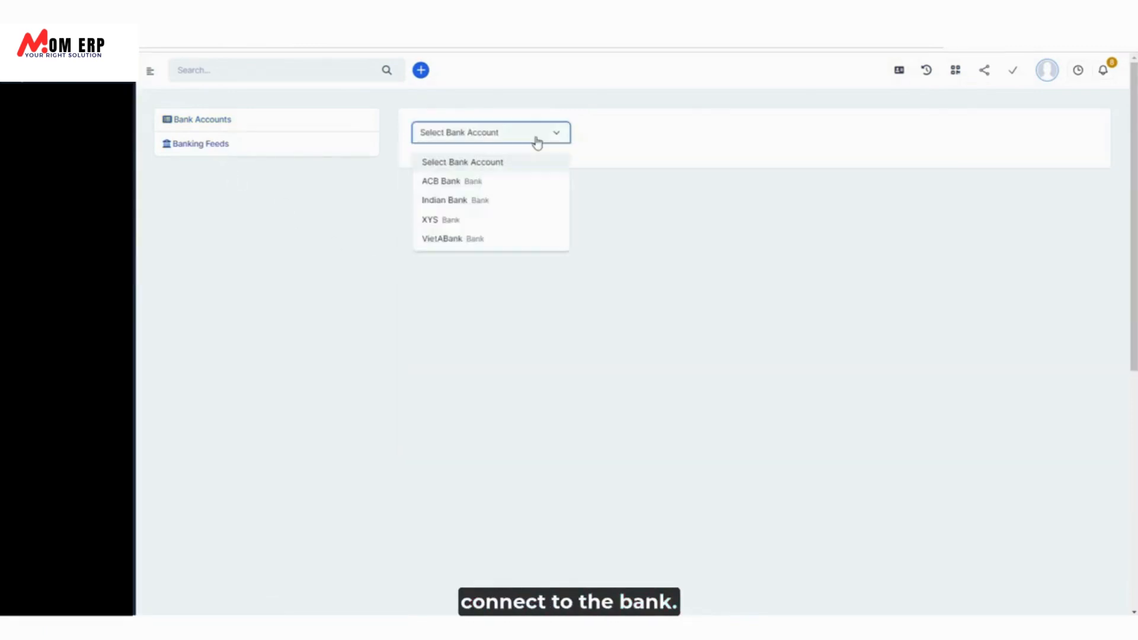
left_click(473, 240)
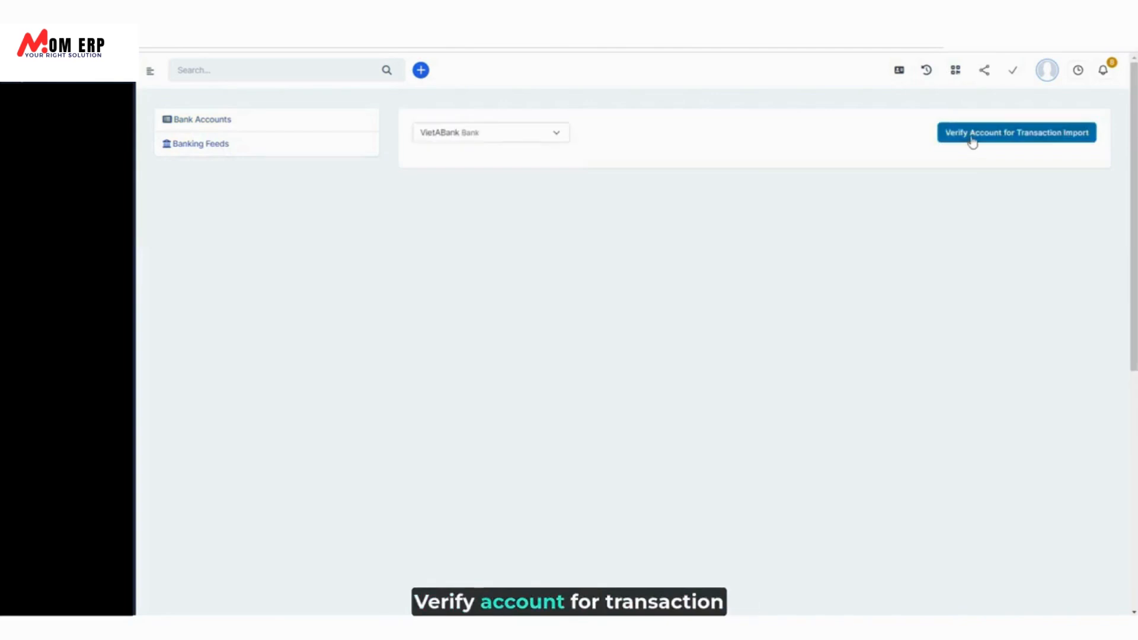
left_click(973, 137)
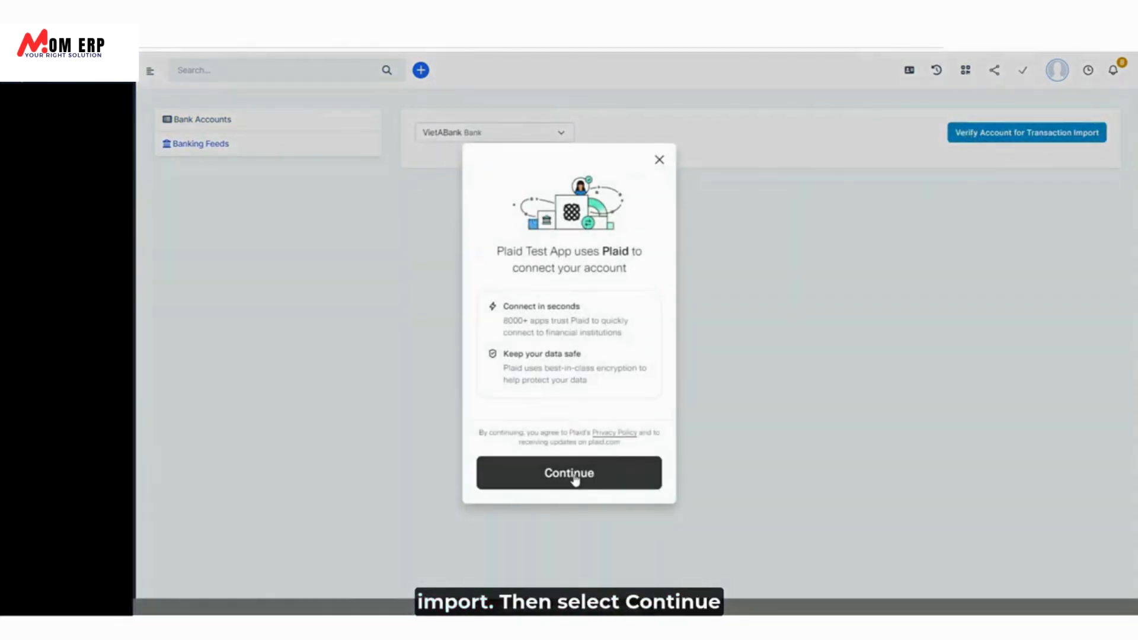
Pick Wells Fargo as the institution in Plaid and bring up its login window.
left_click(575, 479)
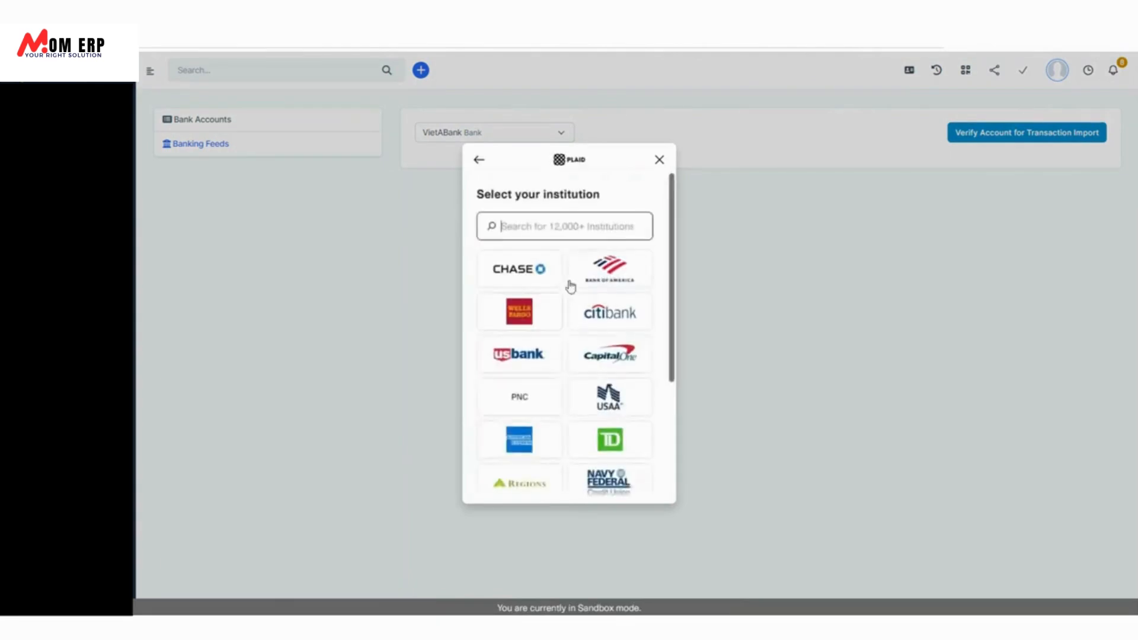
left_click(514, 329)
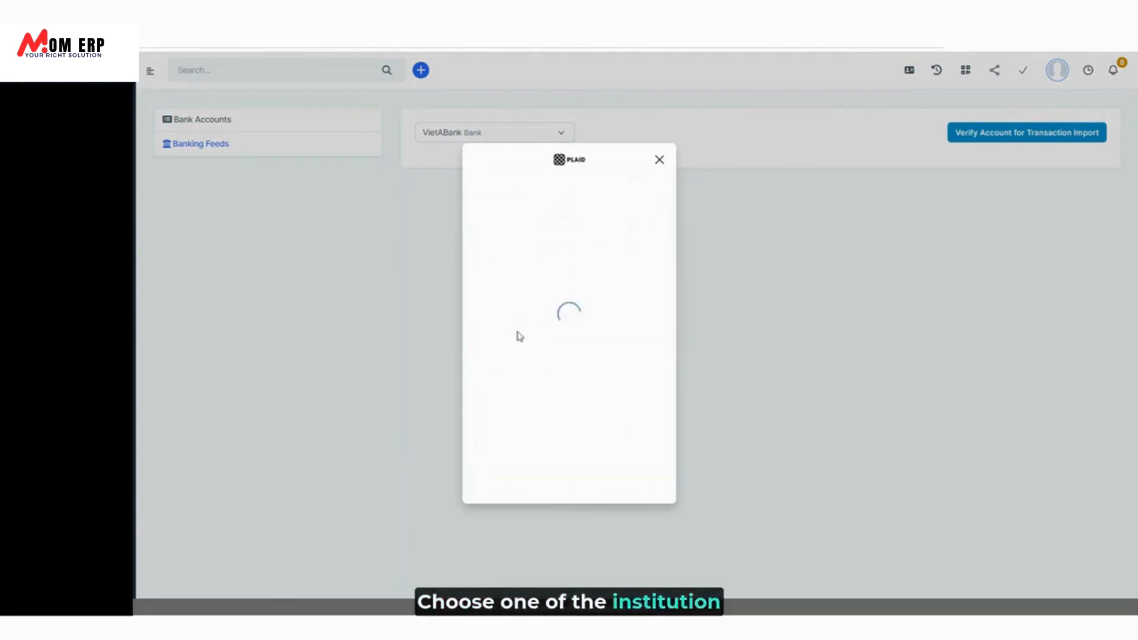
left_click(583, 473)
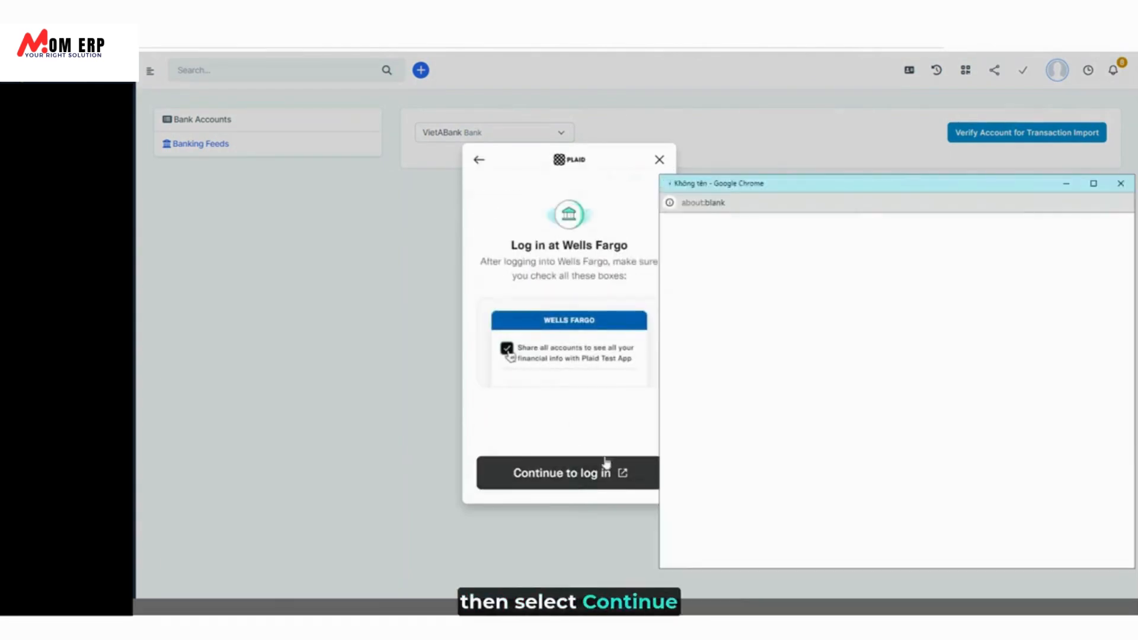
left_click_drag(970, 192, 881, 174)
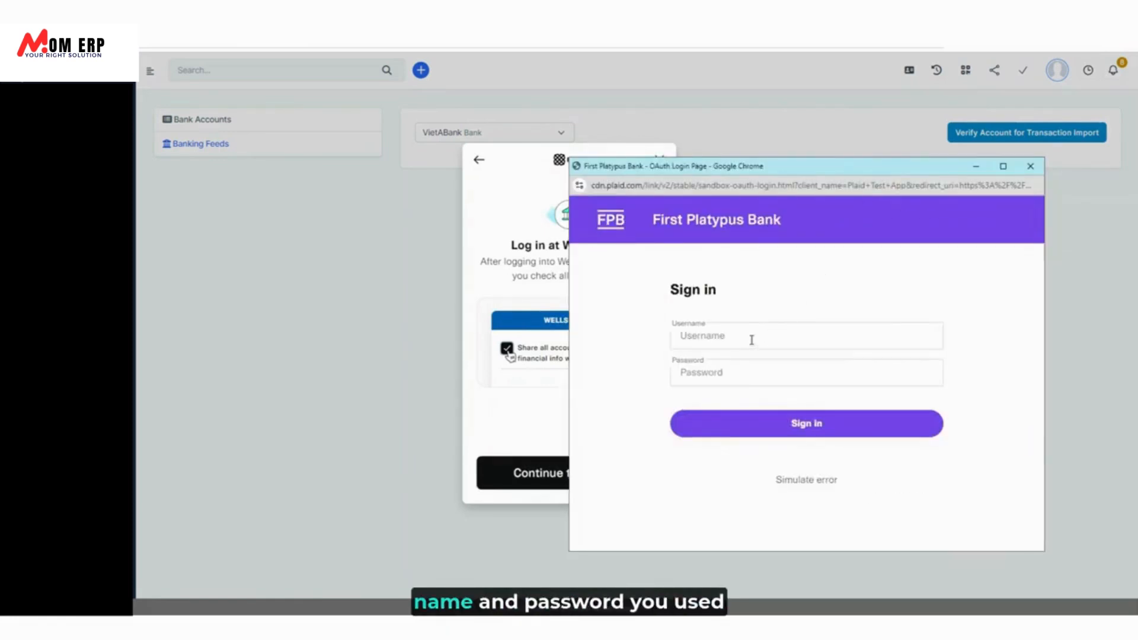
Sign in with the sandbox test username and password and pass mobile code verification.
left_click(752, 340)
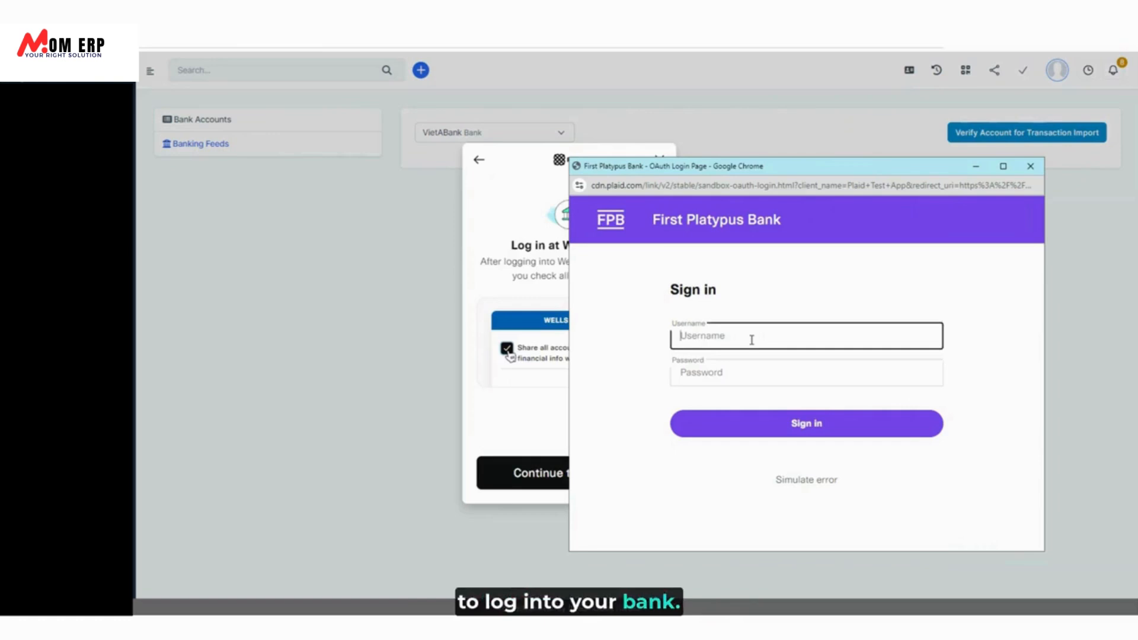
type("user_")
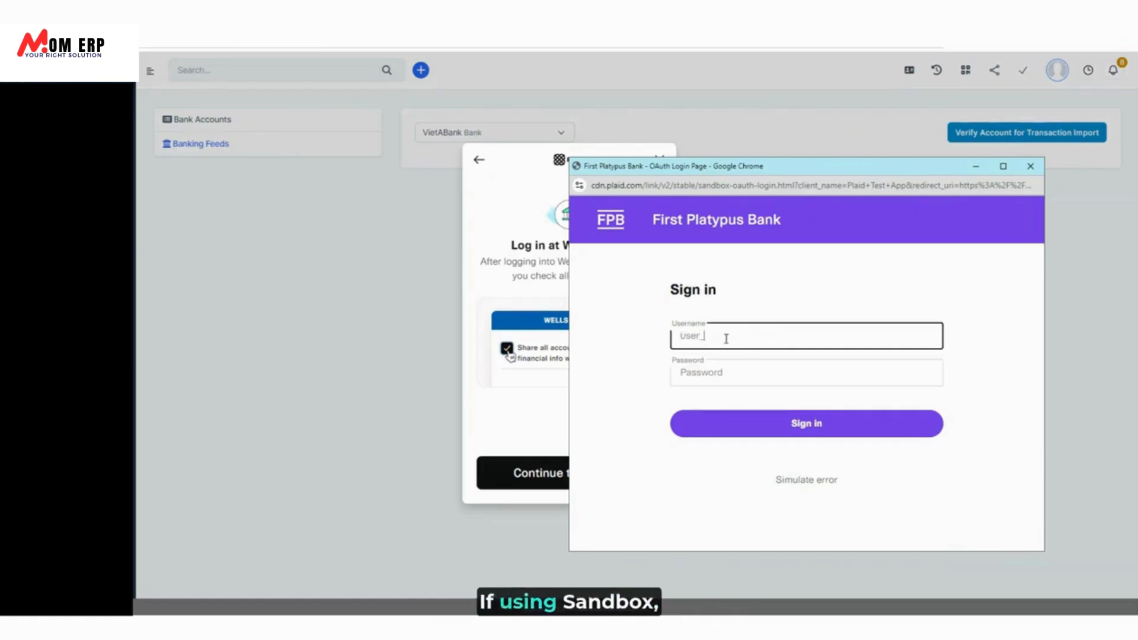
type("good")
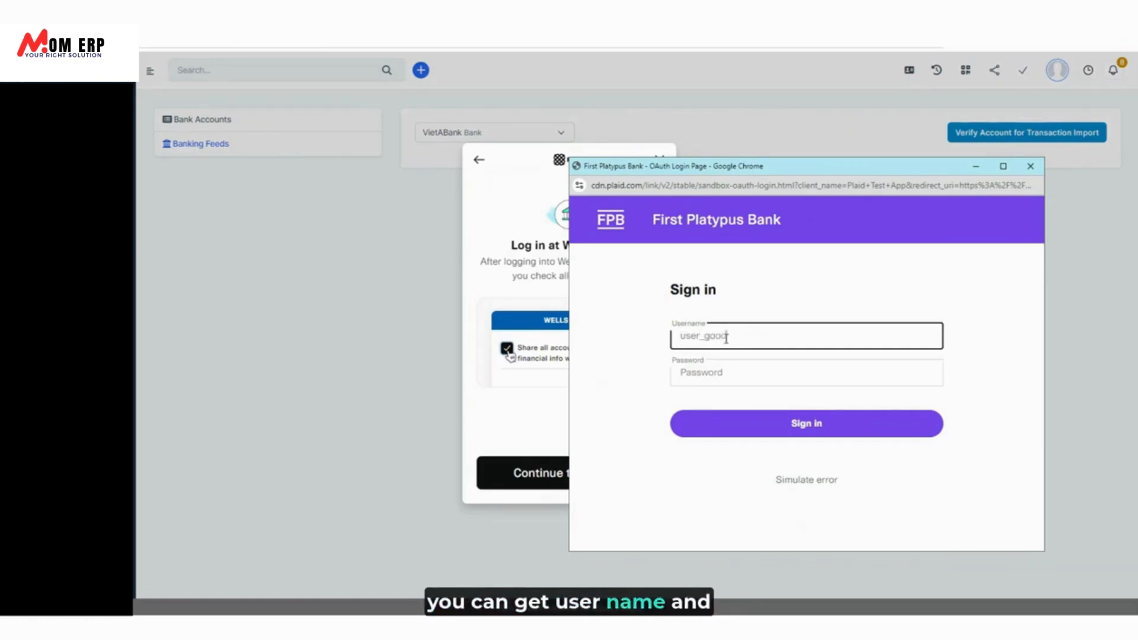
key("Tab")
type("pass")
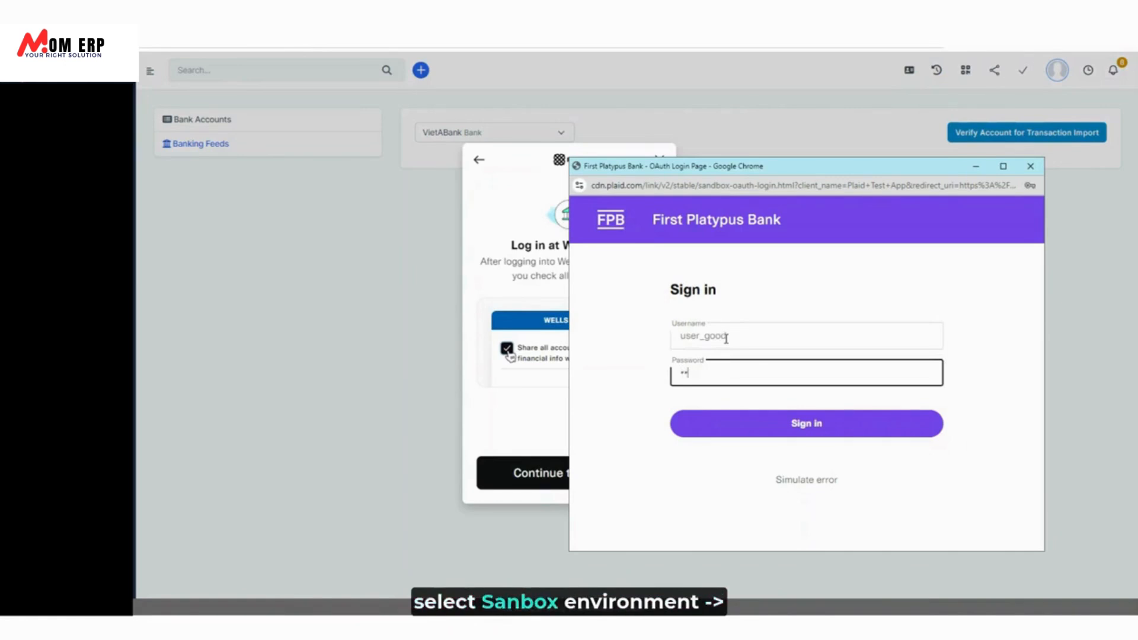
type("_")
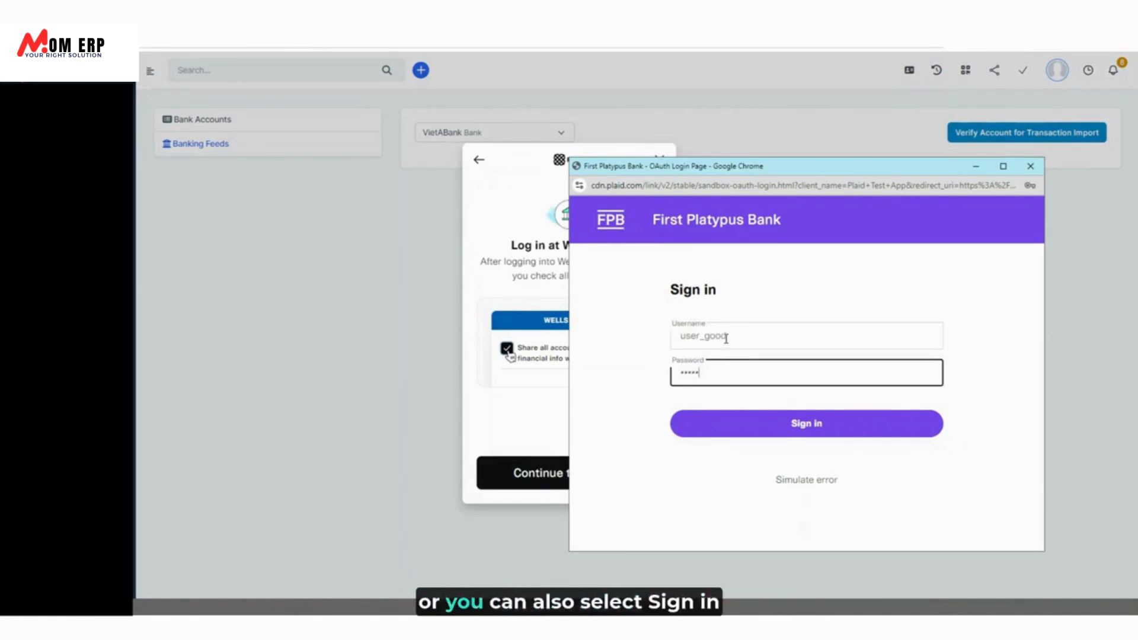
type("good")
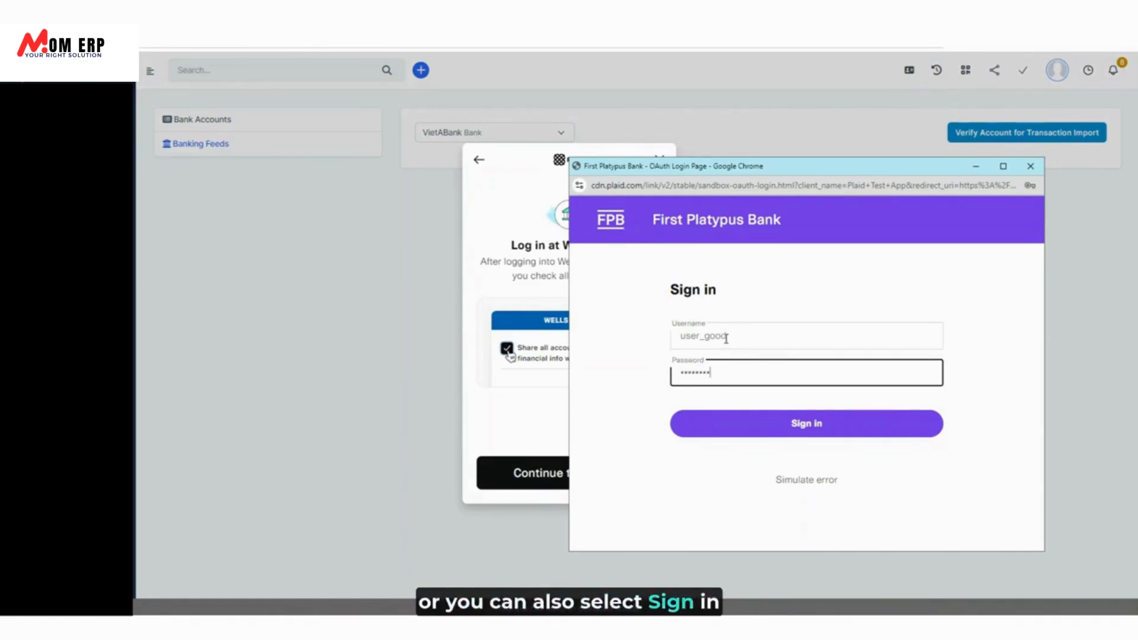
left_click(745, 427)
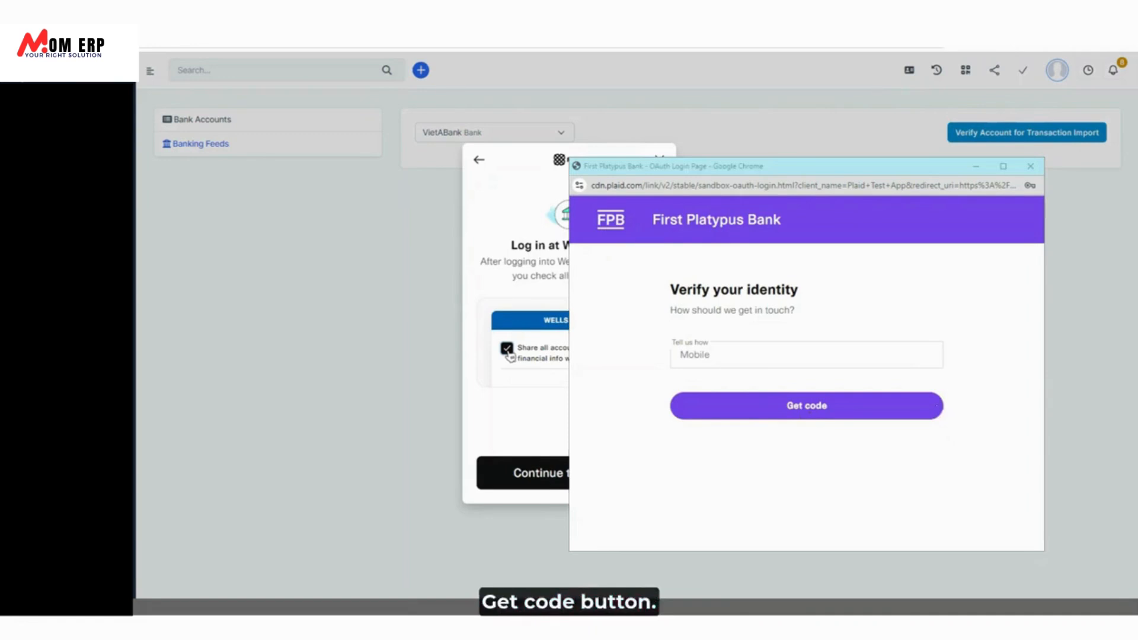
left_click(823, 409)
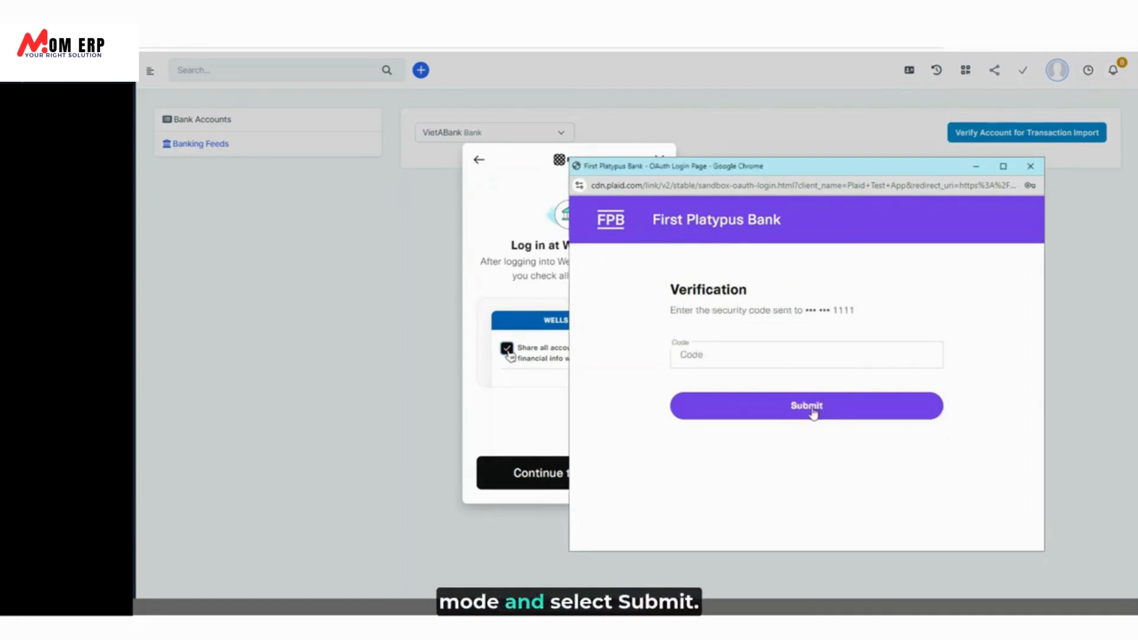
left_click(817, 413)
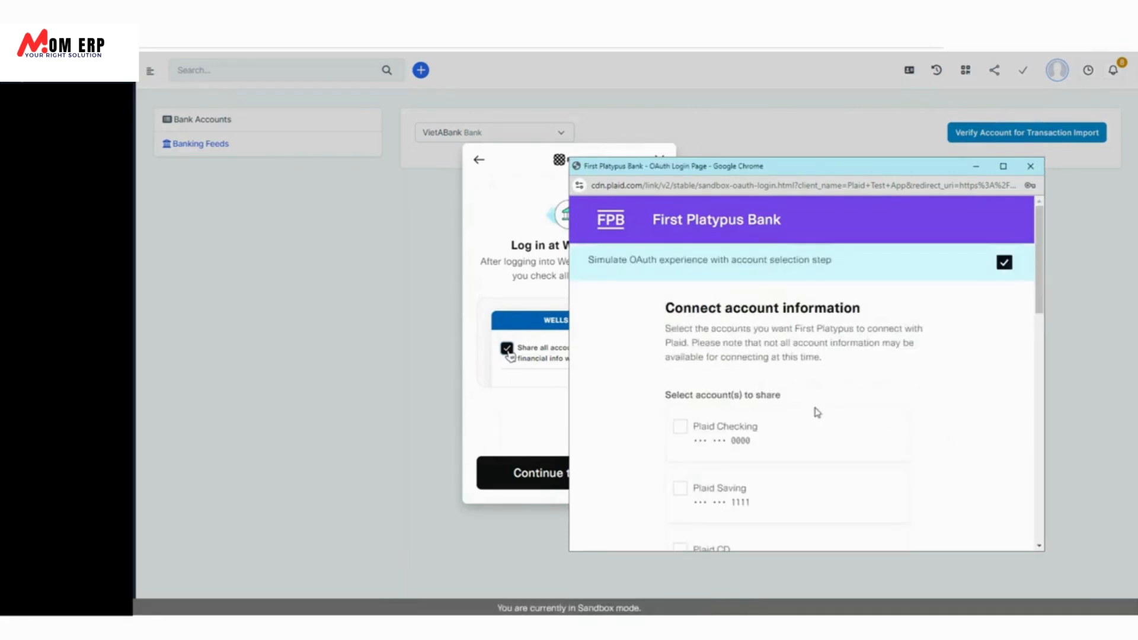
Share the Plaid Checking and Plaid Saving accounts and confirm the selection.
left_click(796, 440)
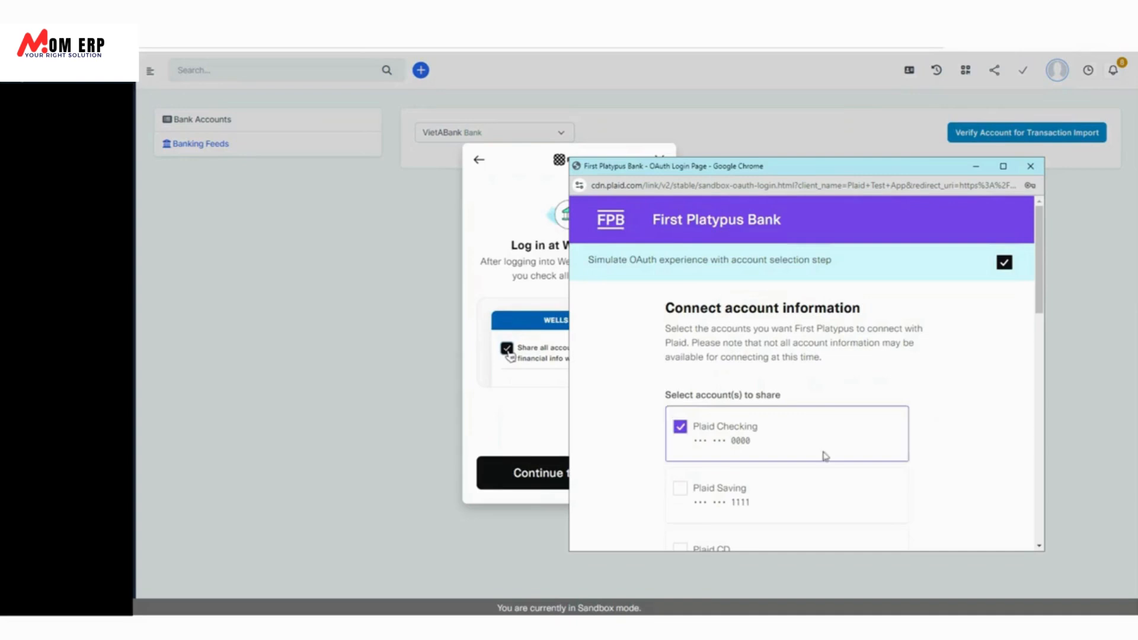
scroll(905, 392, "down", 1)
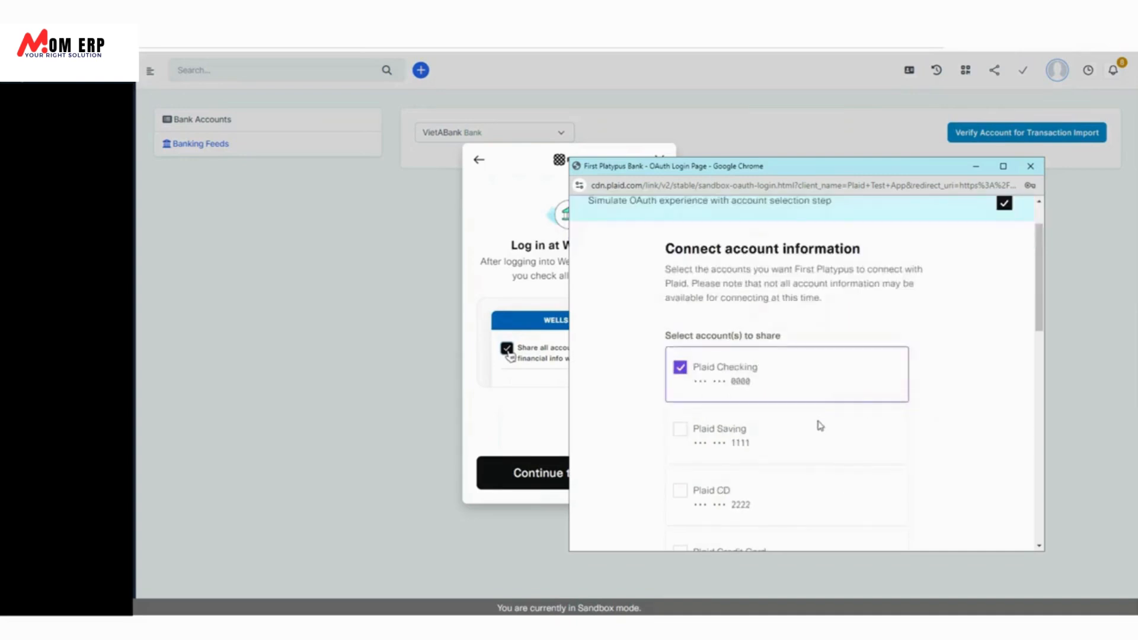
scroll(820, 422, "down", 1)
left_click(830, 394)
scroll(860, 465, "down", 1)
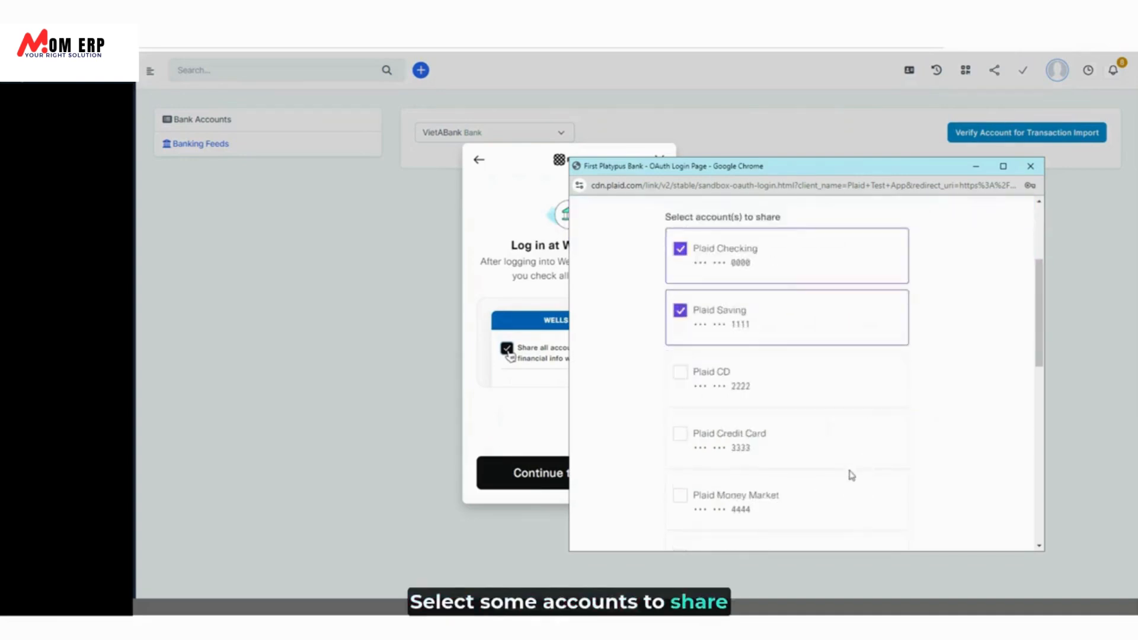
scroll(852, 475, "down", 10)
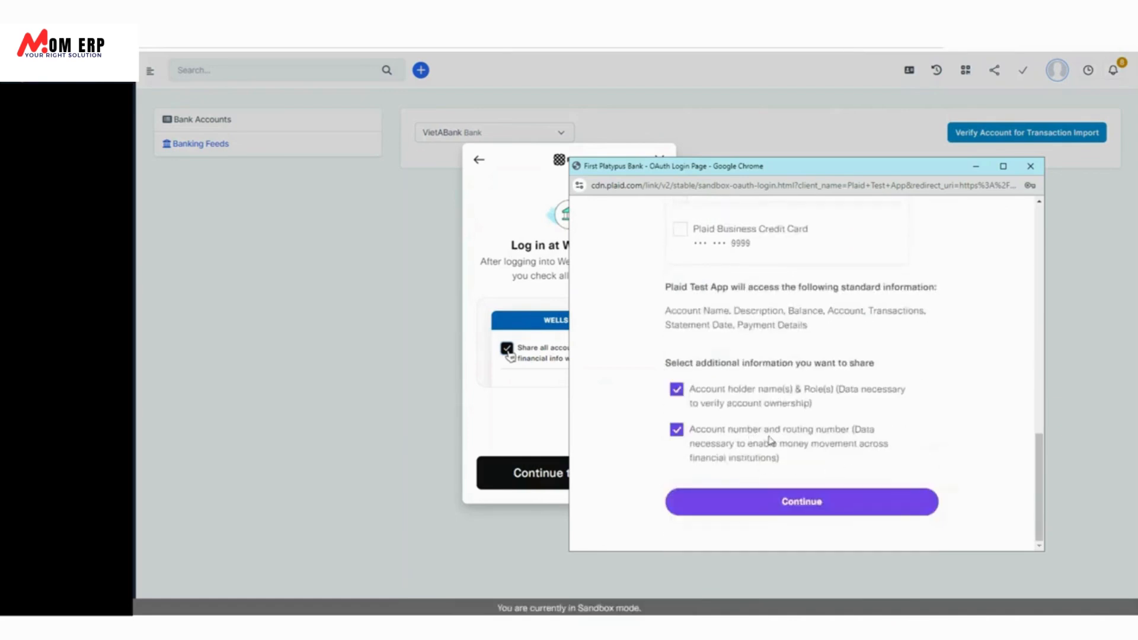
left_click(790, 507)
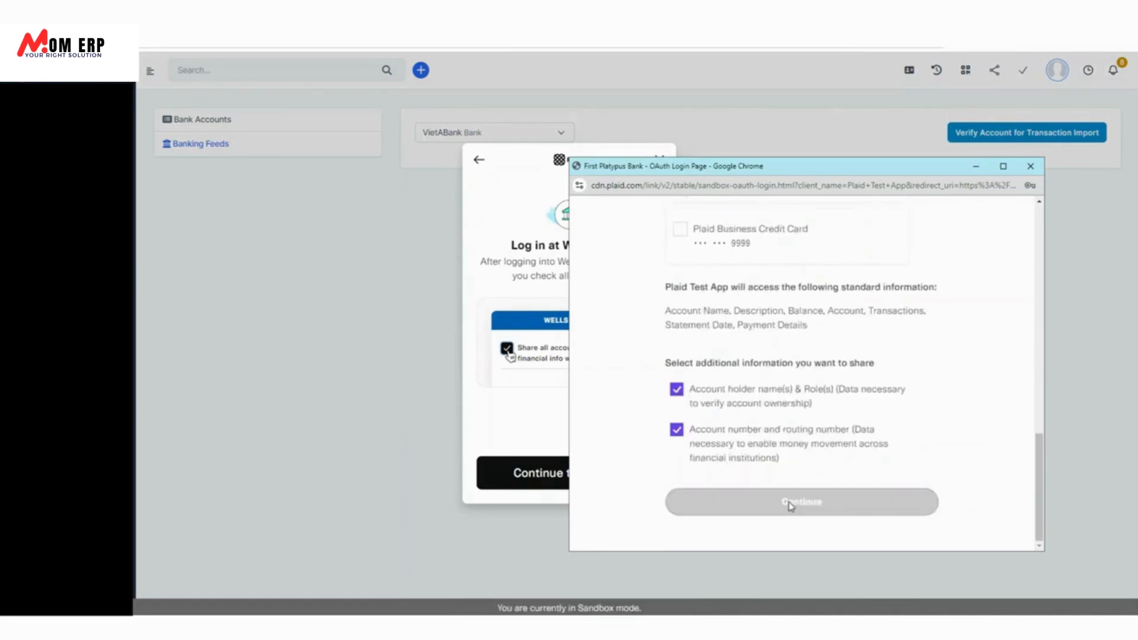
Accept the Terms and Conditions, connect the account information, and close the success message.
scroll(838, 403, "down", 3)
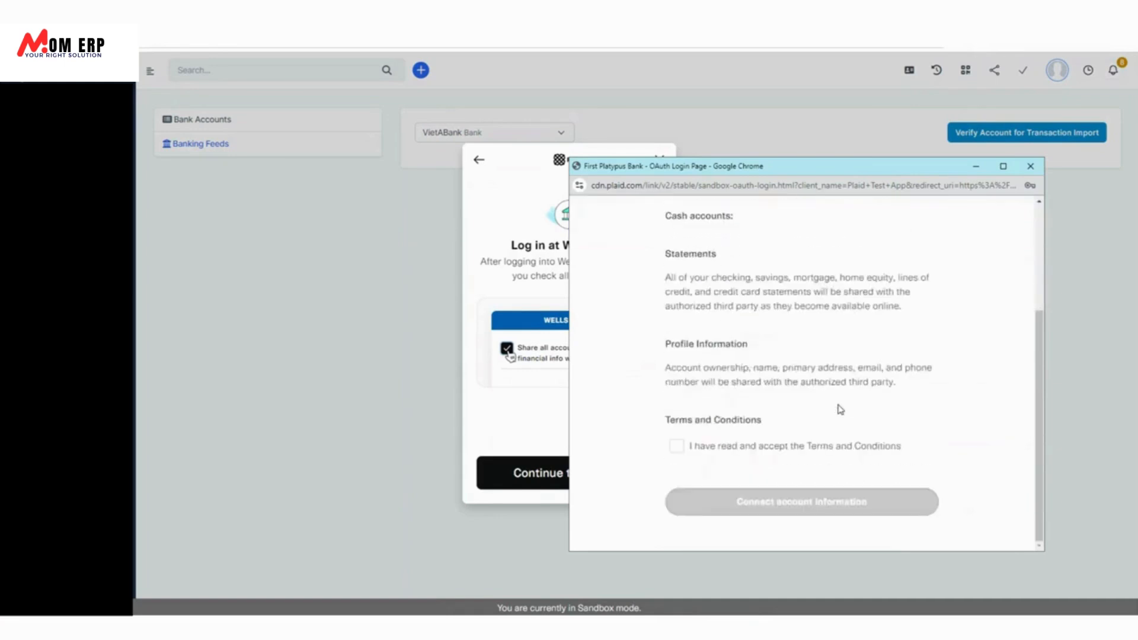
left_click(756, 452)
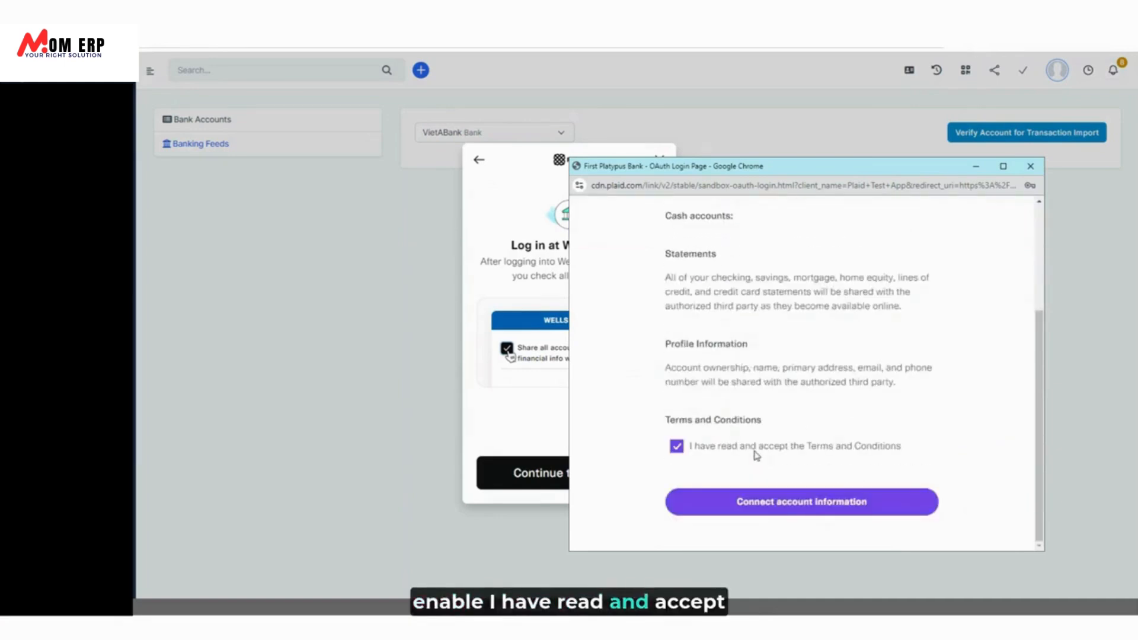
left_click(794, 514)
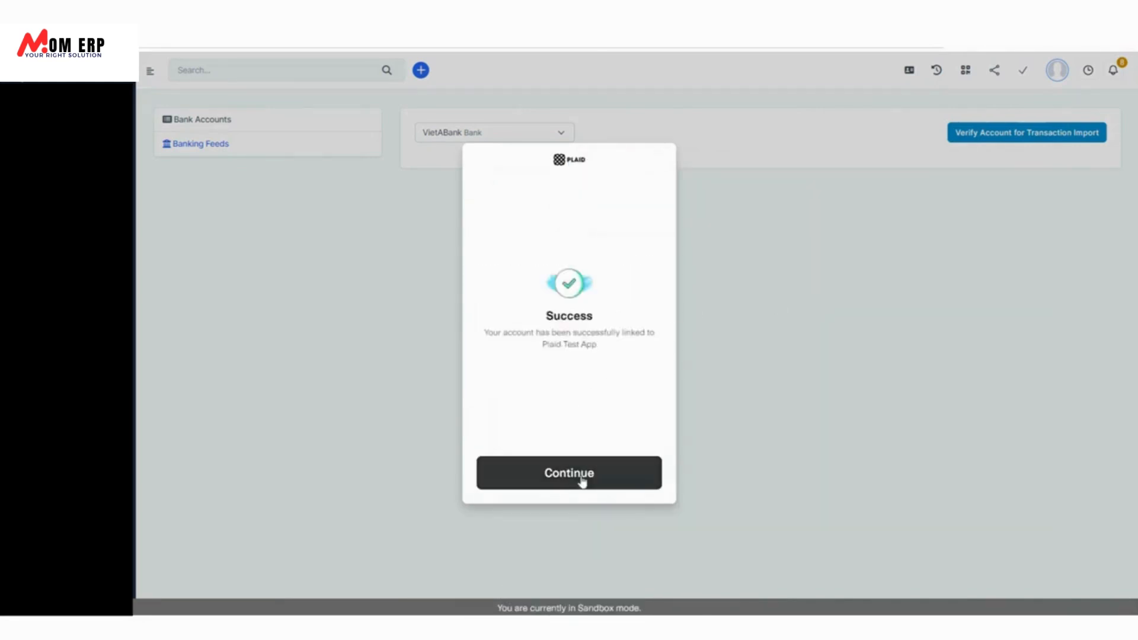
left_click(582, 482)
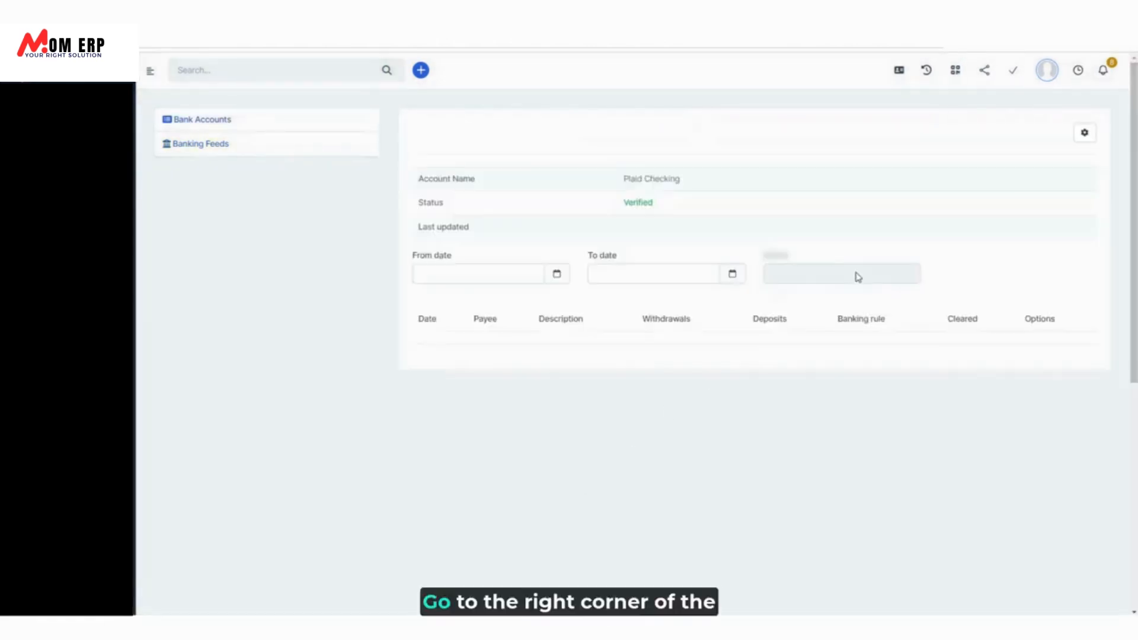
Download VietABank transactions from 01/08/2024, bringing in the 05/08/2024 Uber $6.33 withdrawal.
left_click(1085, 134)
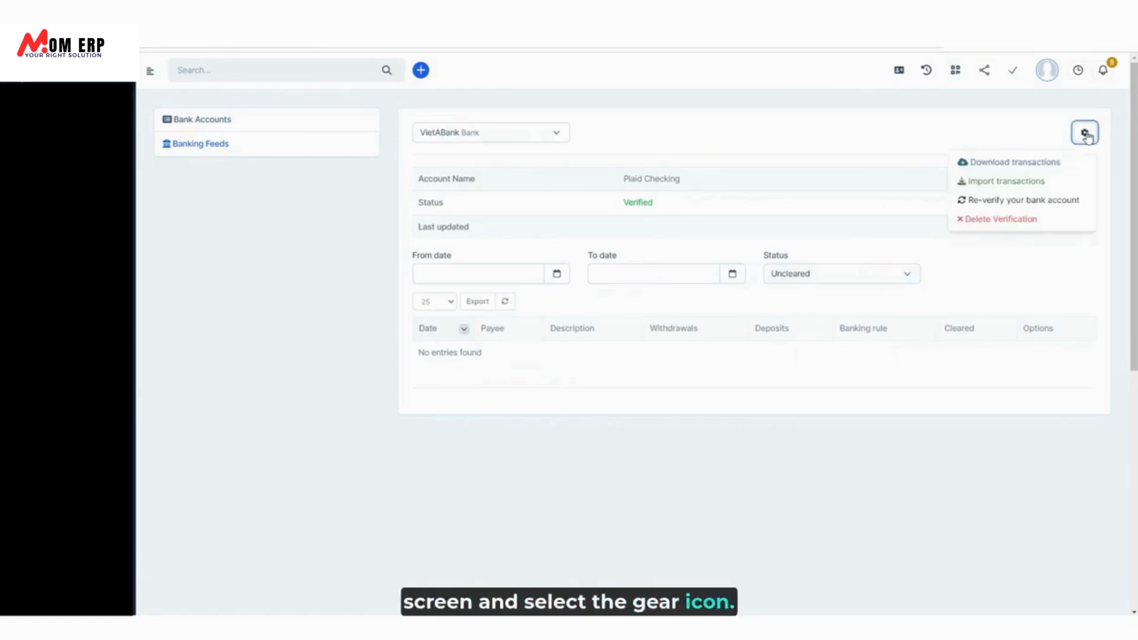
left_click(1015, 163)
left_click(579, 146)
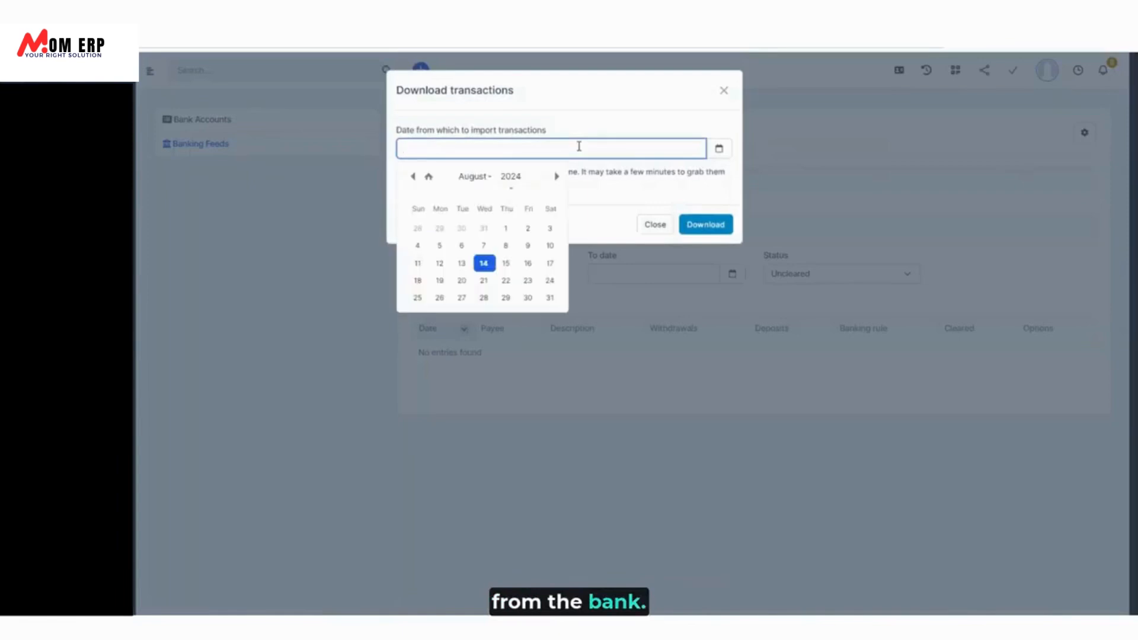
left_click(506, 228)
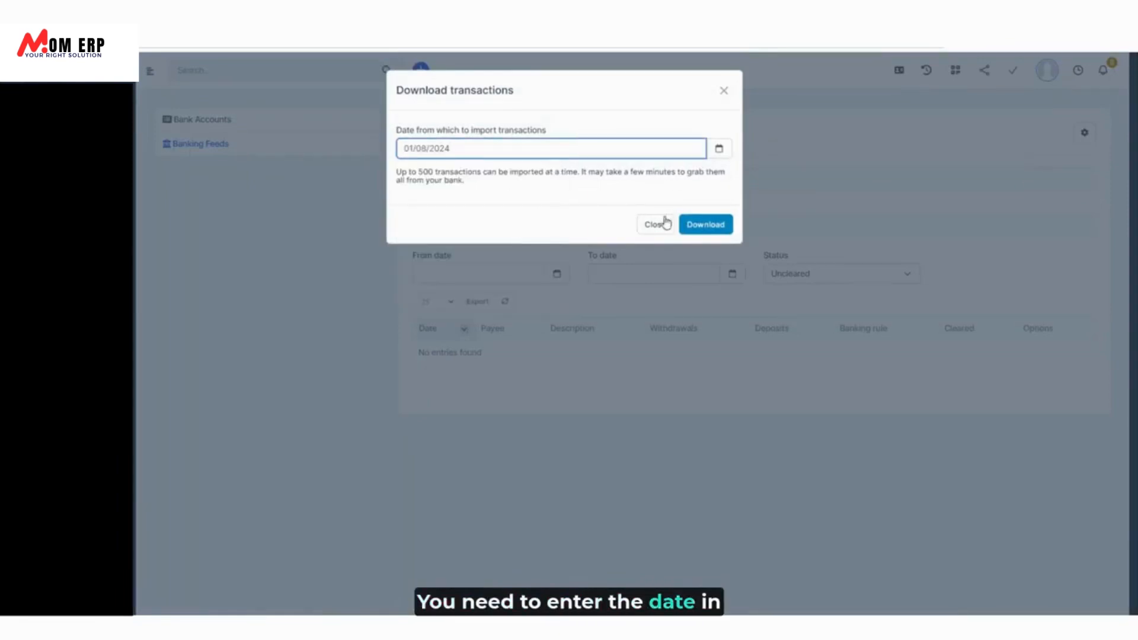
left_click(718, 231)
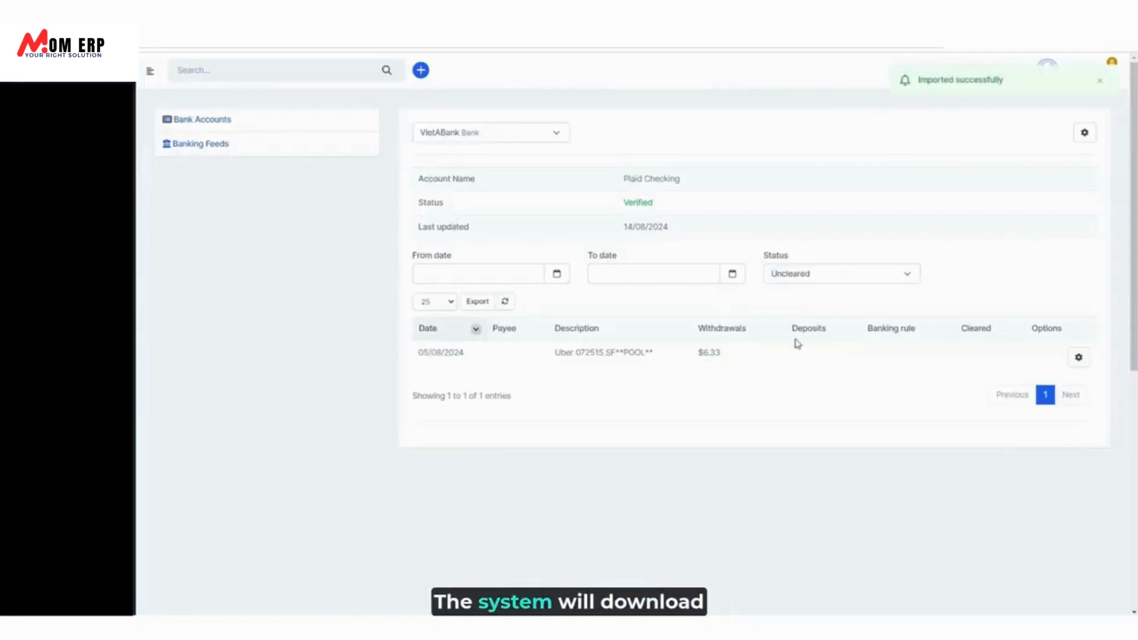
left_click(1084, 132)
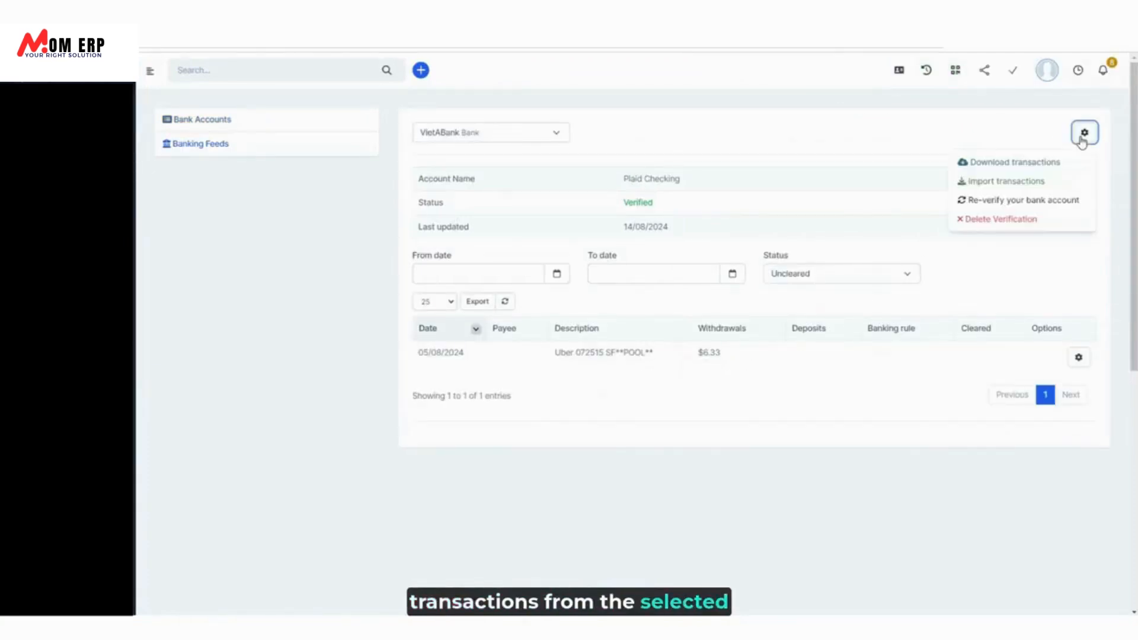
From Import transactions, save the sample file Sample_import_banking_file_en (1).xlsx.
left_click(997, 185)
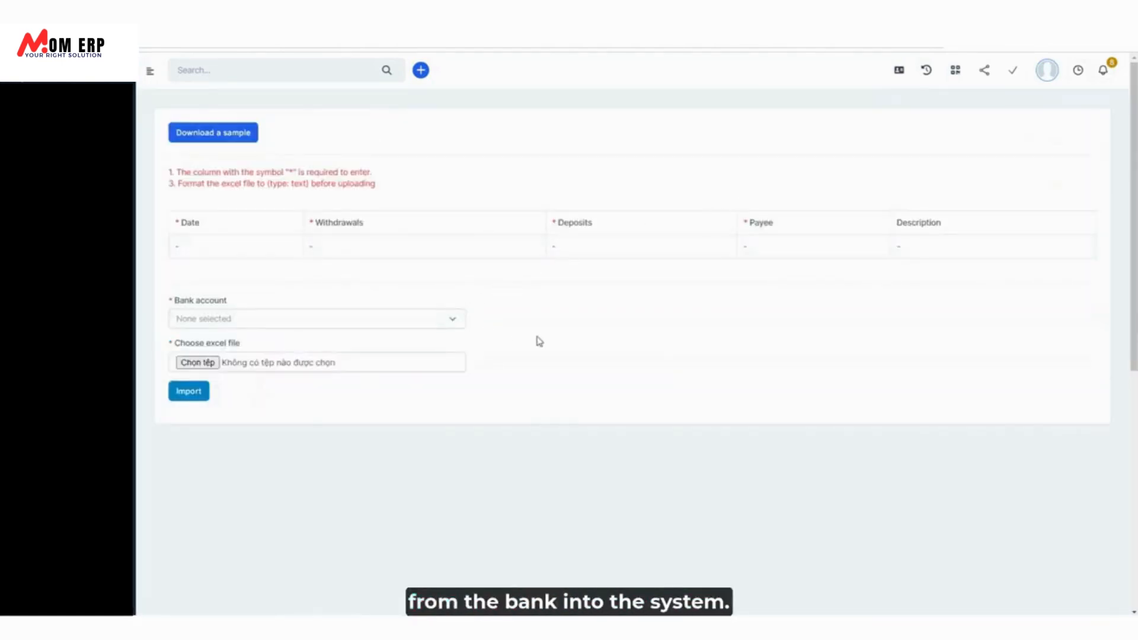
left_click(226, 139)
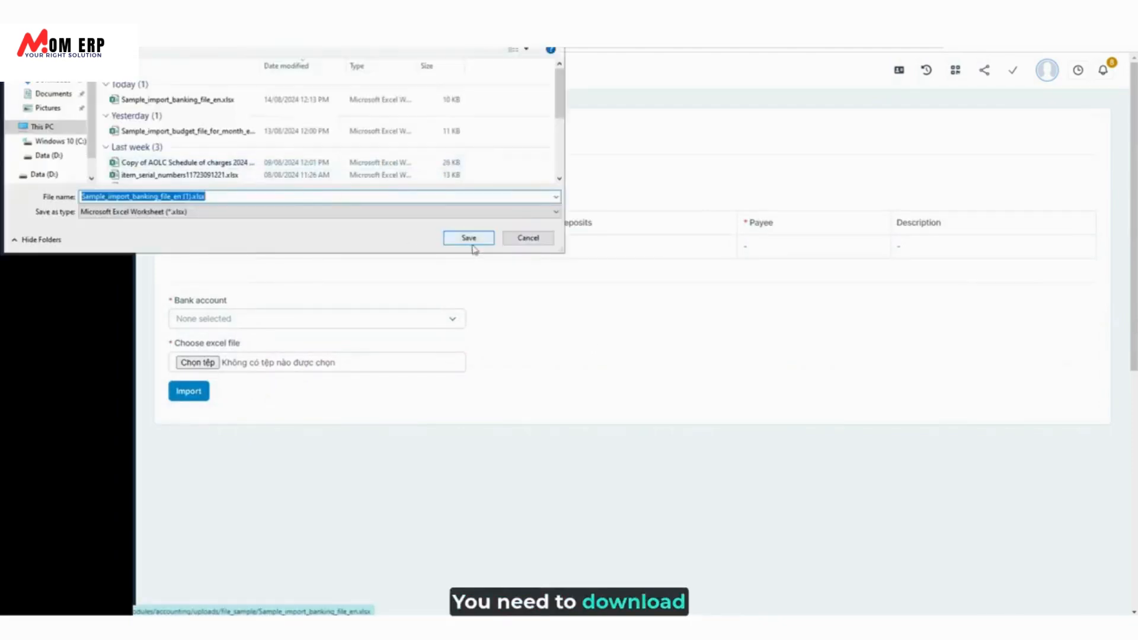
left_click(470, 239)
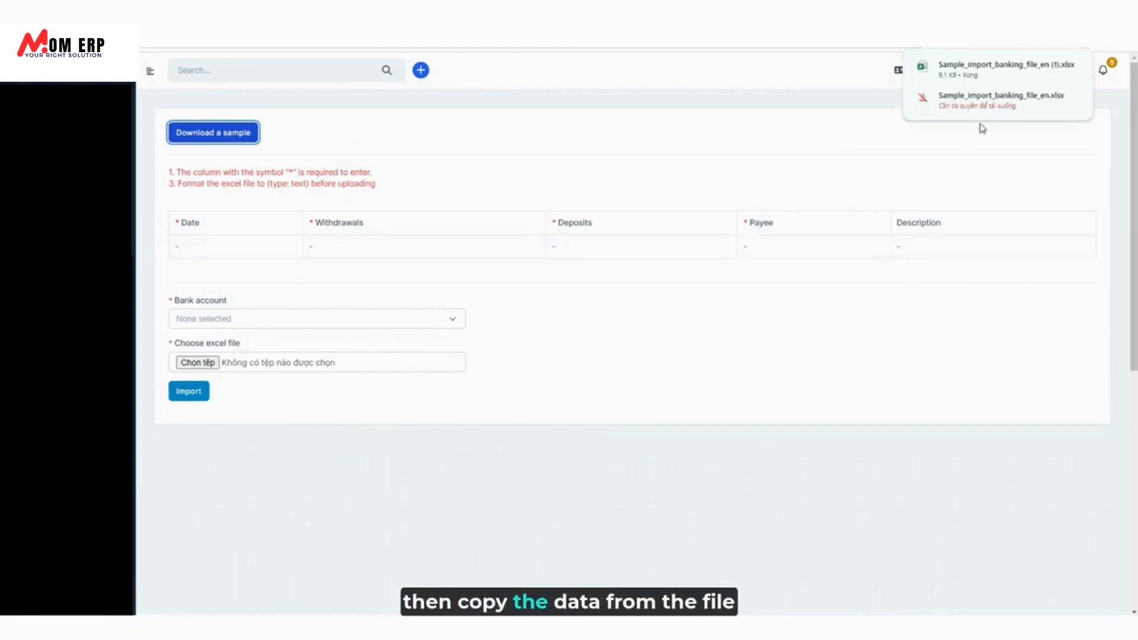
Paste three 11/08/2024 Omand rows (withdrawals 1000, 10; deposit 1010) at A2 and save the sample.
left_click(1034, 70)
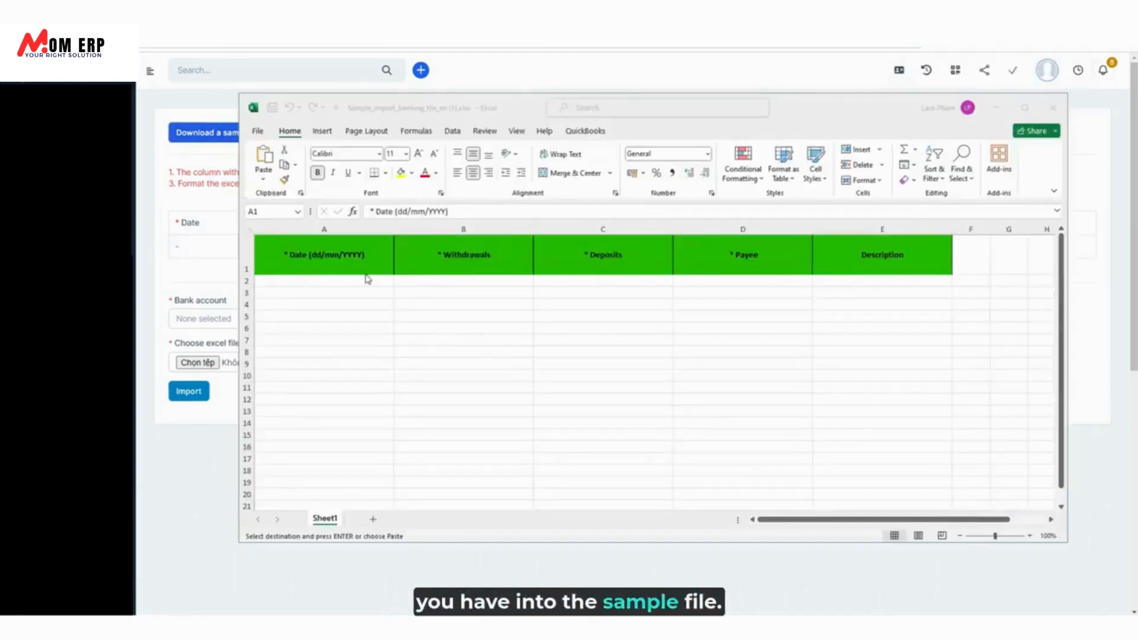
left_click(367, 281)
type("11/08/2024\t1000\t0\tOmand 11/08/2024\t10\t0\tOmand 11/08/2024\t0\t1010\tOmand")
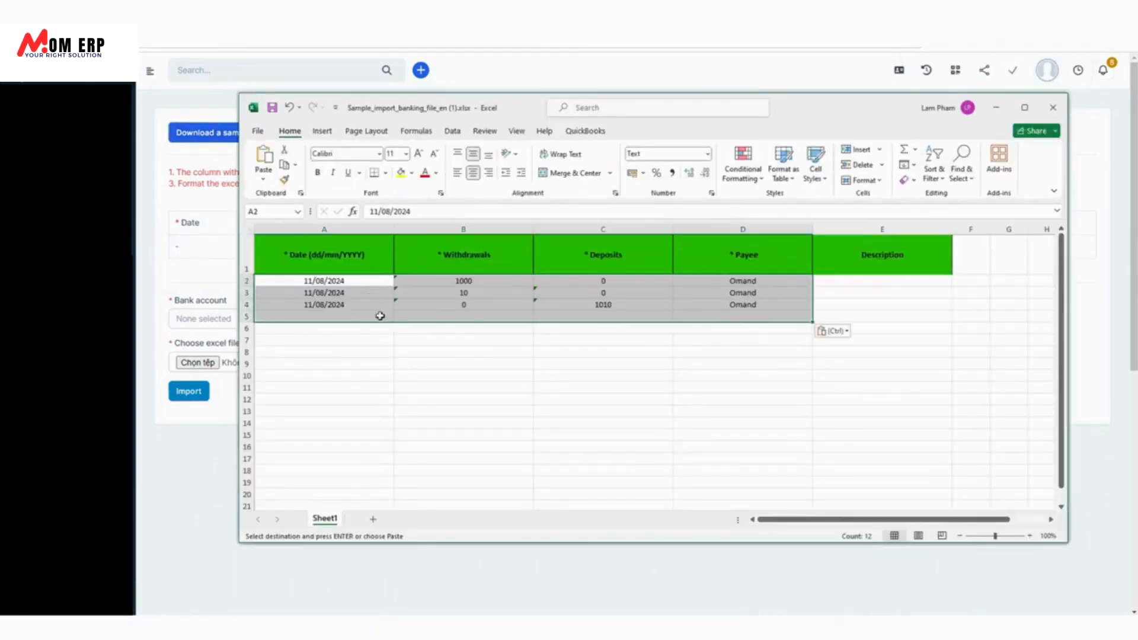
left_click(737, 372)
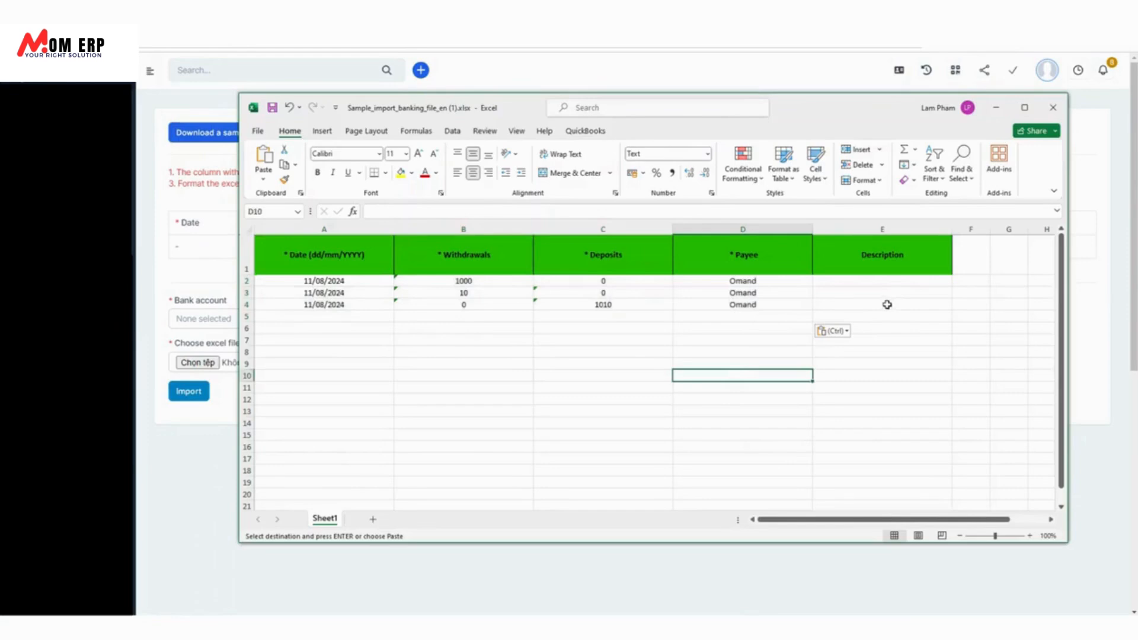
left_click(878, 348)
key("ctrl+s")
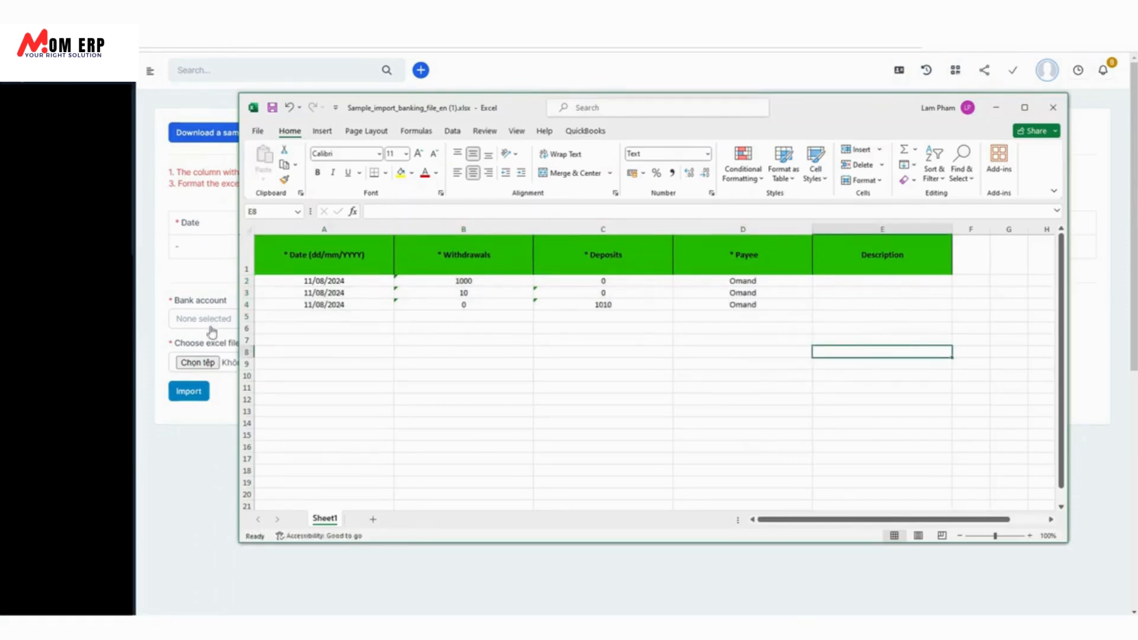
left_click(200, 276)
Import the sample xlsx into VietABank, adding the $10.00 withdrawal and $1,010.00 deposit rows.
left_click(208, 322)
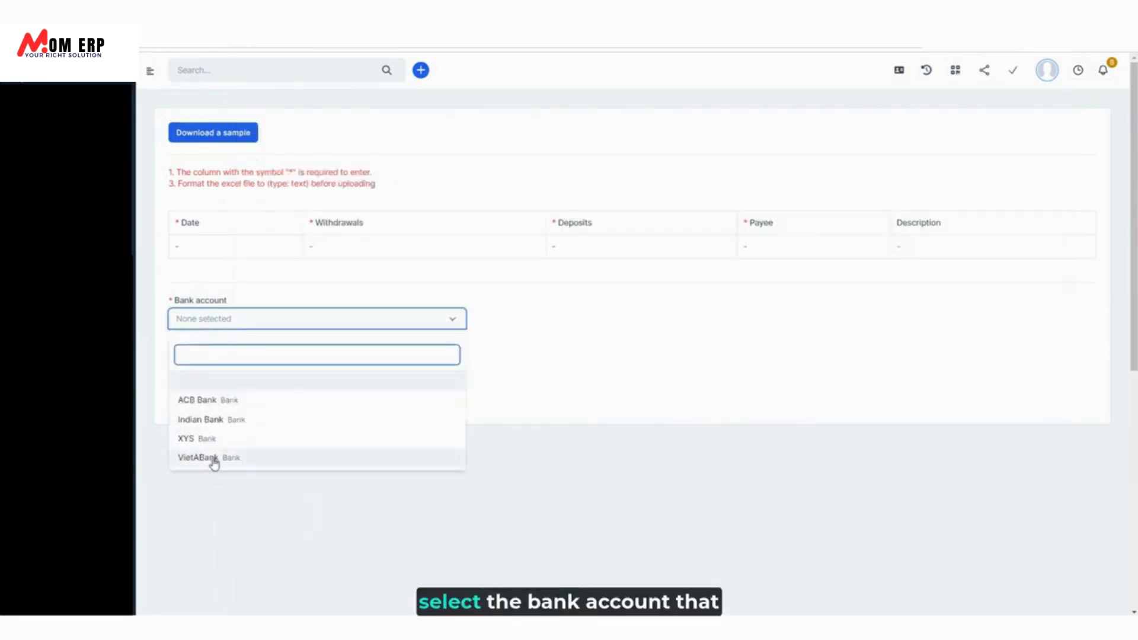
left_click(213, 461)
left_click(213, 364)
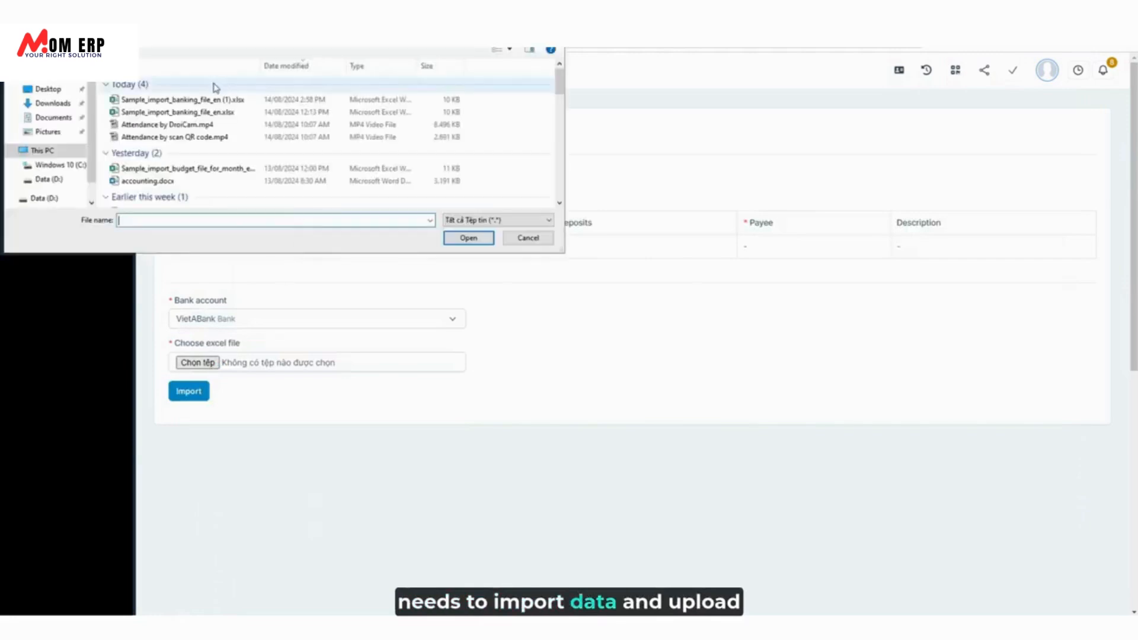
left_click(216, 101)
left_click(468, 238)
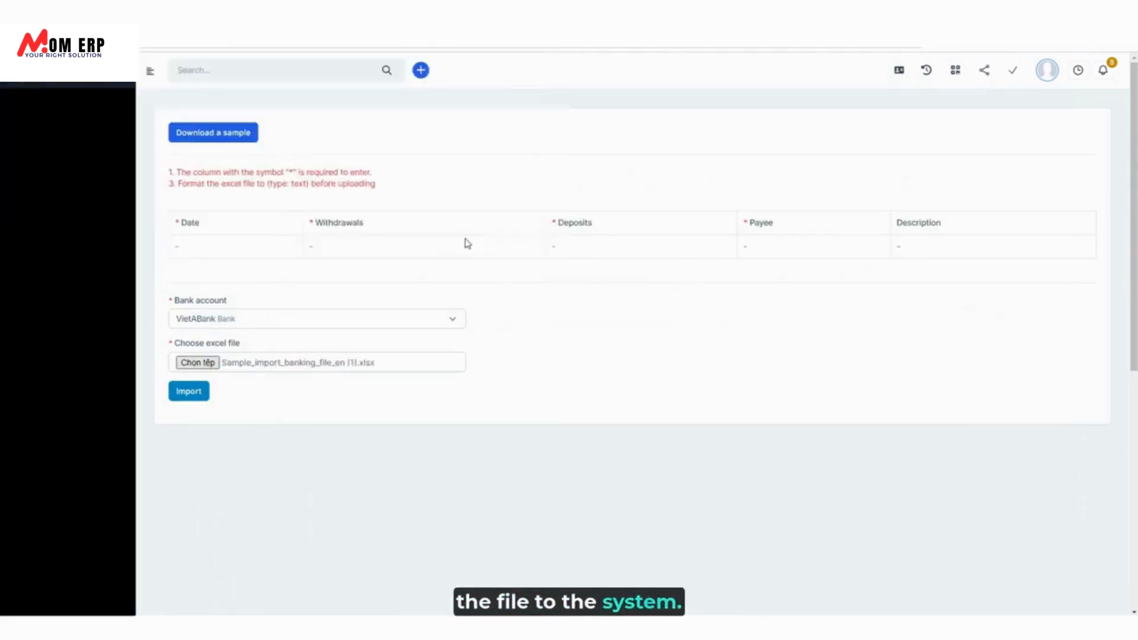
left_click(197, 393)
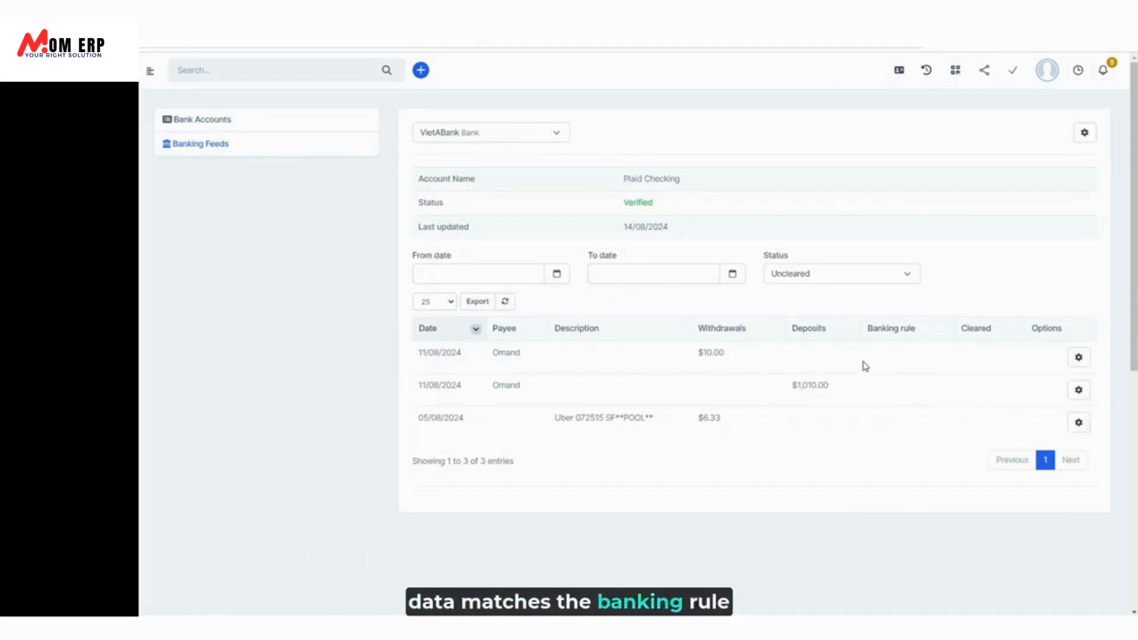
Clear the Status filter to list all four transactions, then start adding the $10.00 withdrawal as a transaction.
left_click(849, 276)
left_click(813, 332)
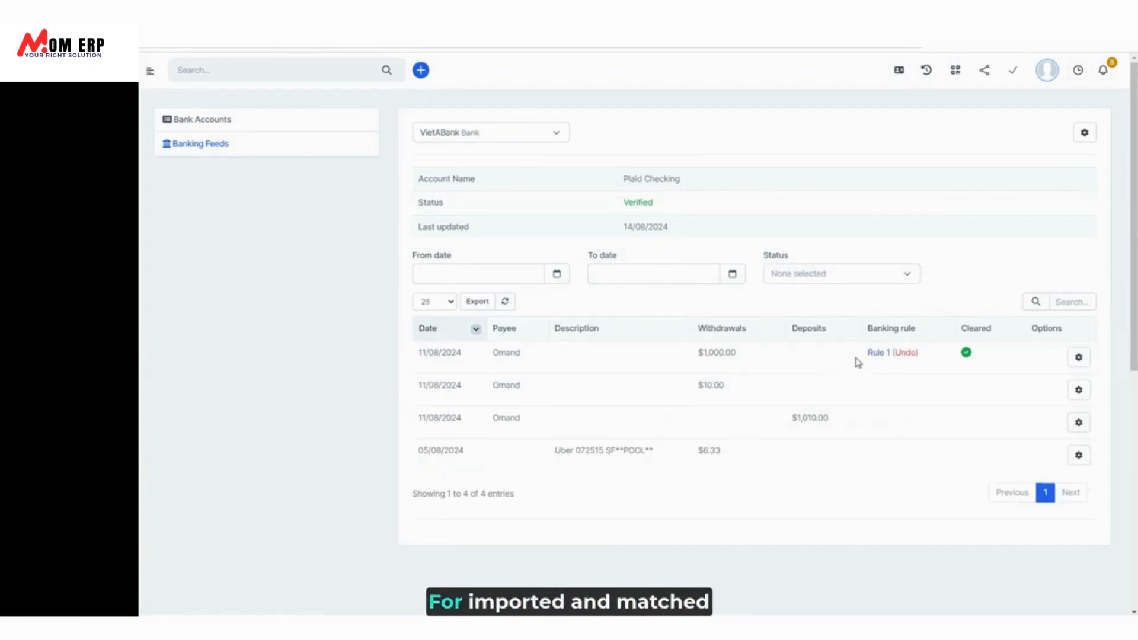
left_click(1079, 358)
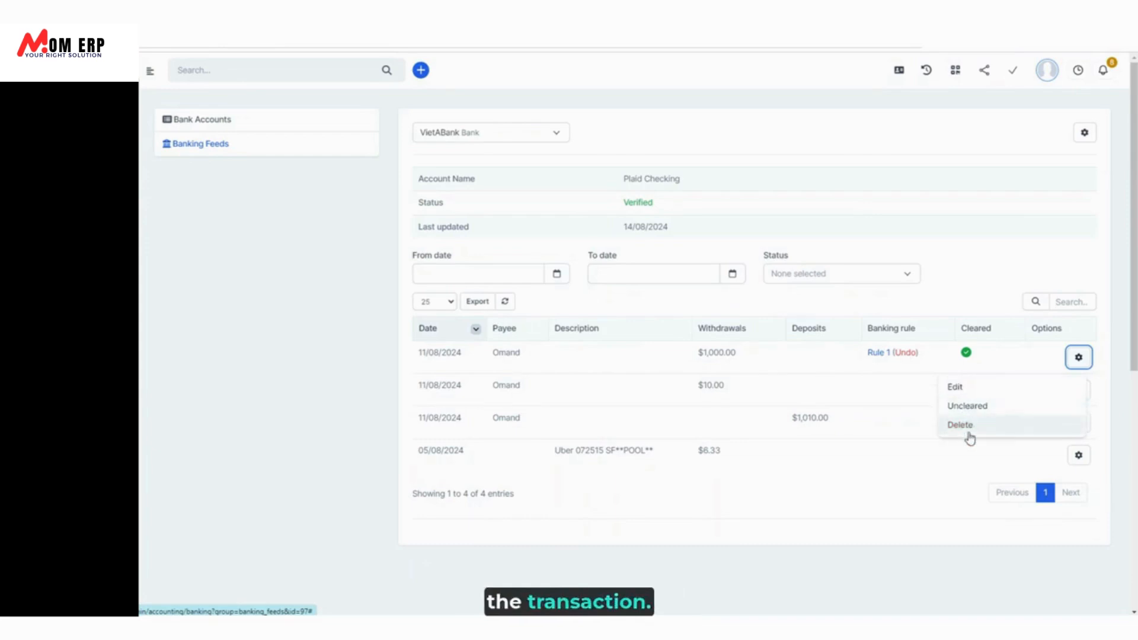
left_click(909, 401)
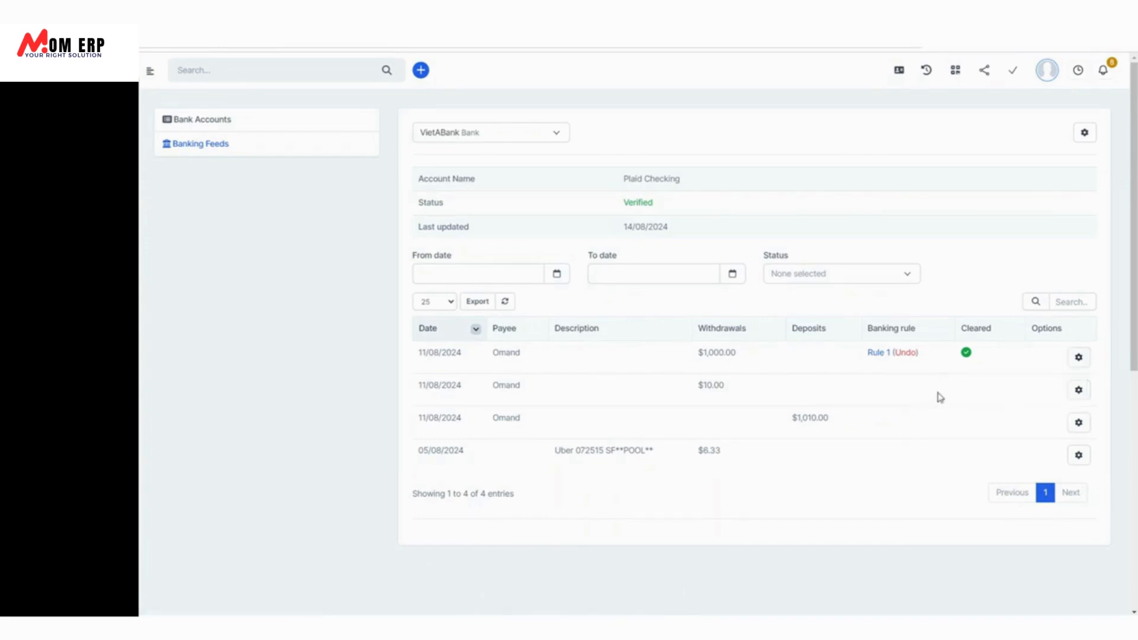
left_click(1080, 393)
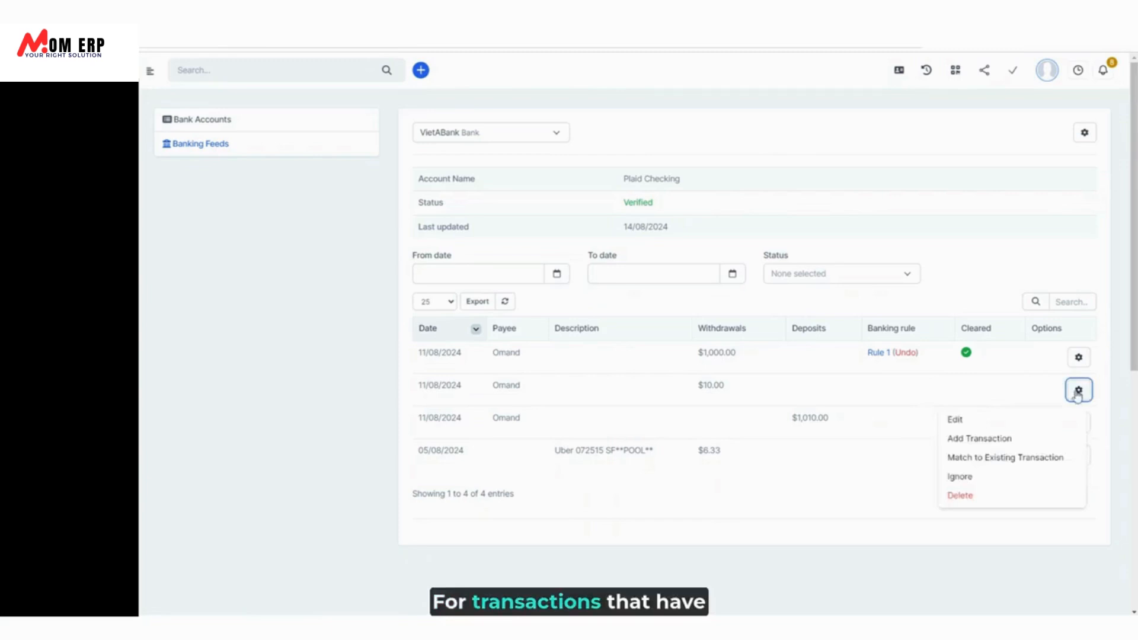
left_click(980, 440)
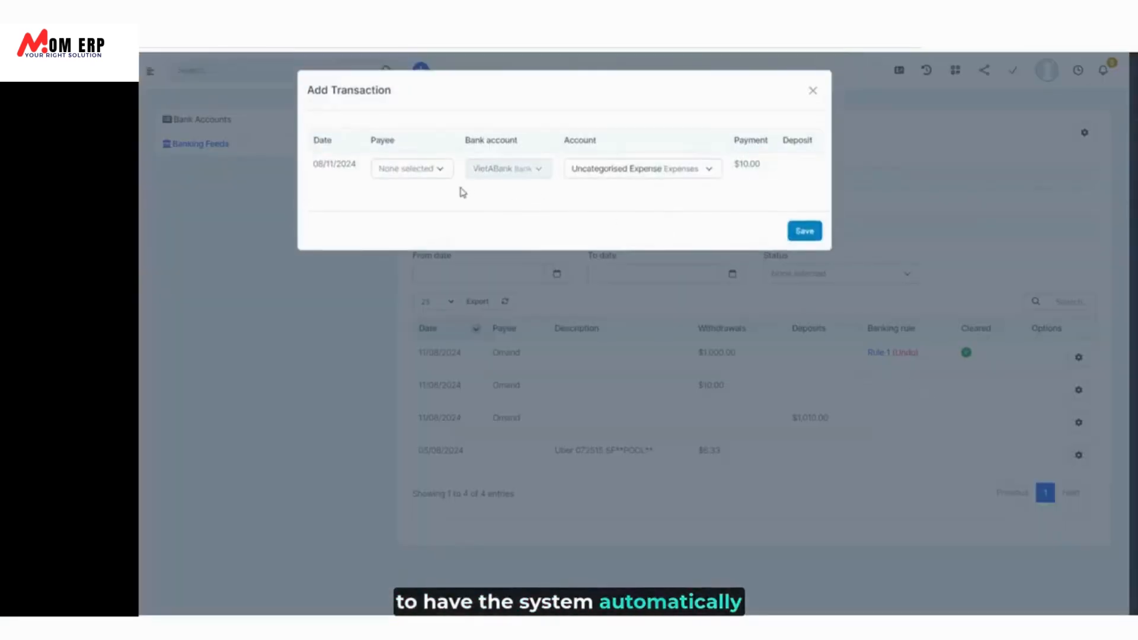
Save the $10.00 withdrawal as a transaction with payee TECH.
left_click(432, 172)
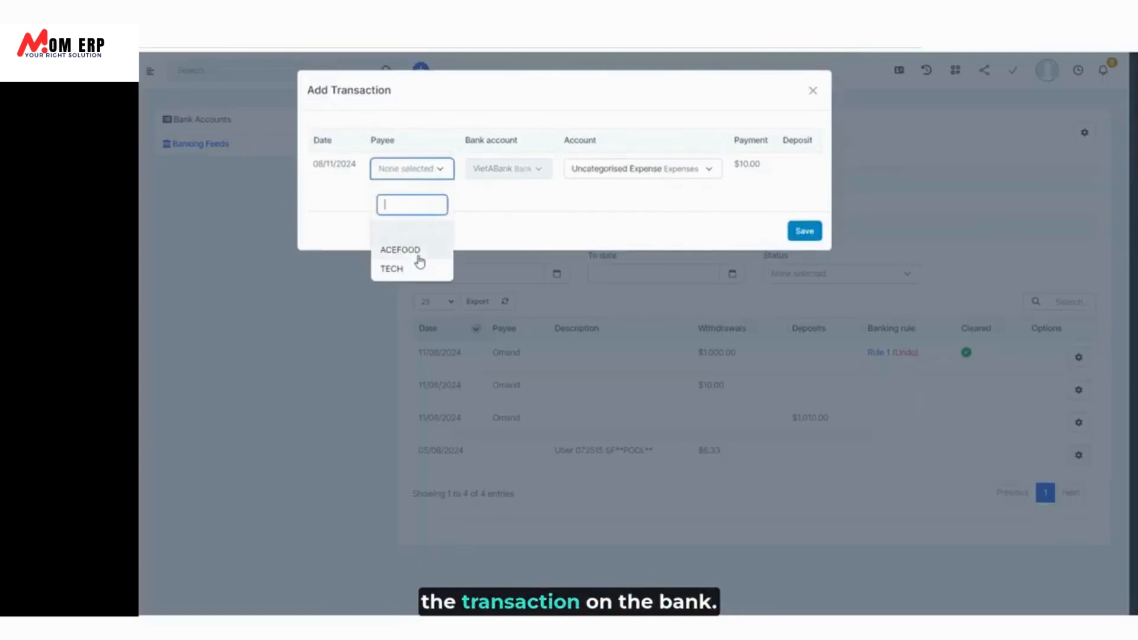
left_click(418, 267)
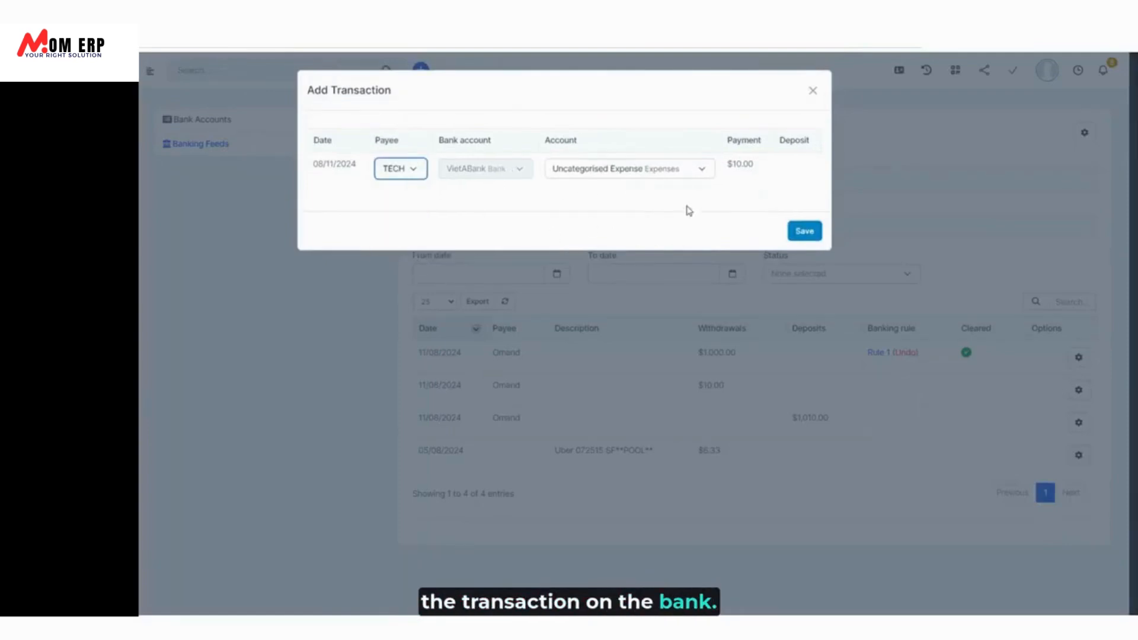
left_click(804, 232)
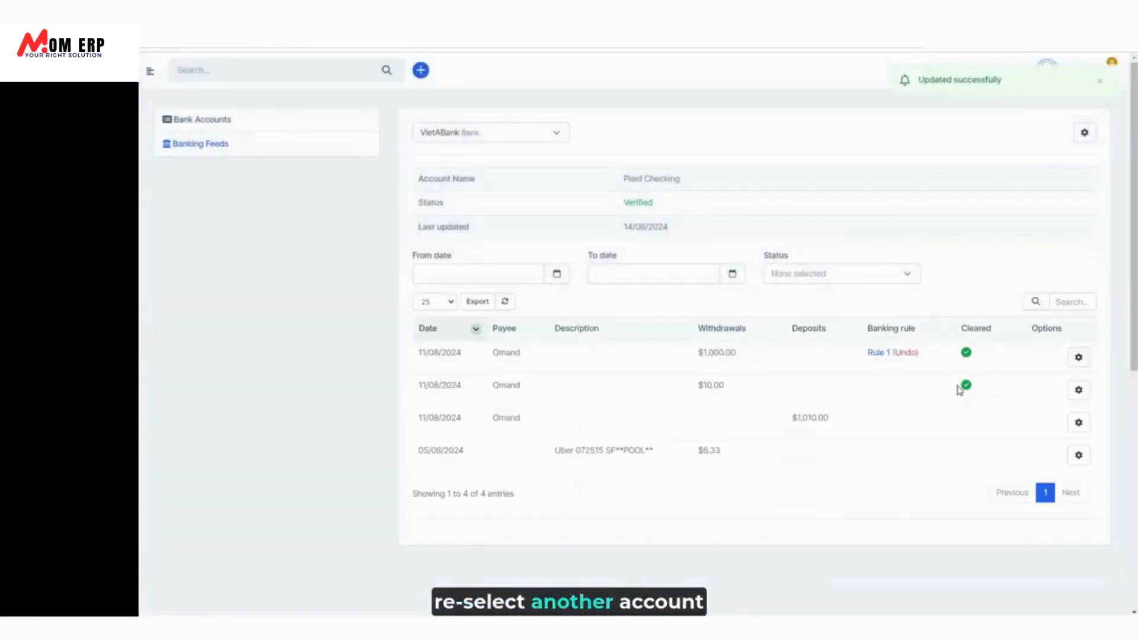
left_click(1077, 423)
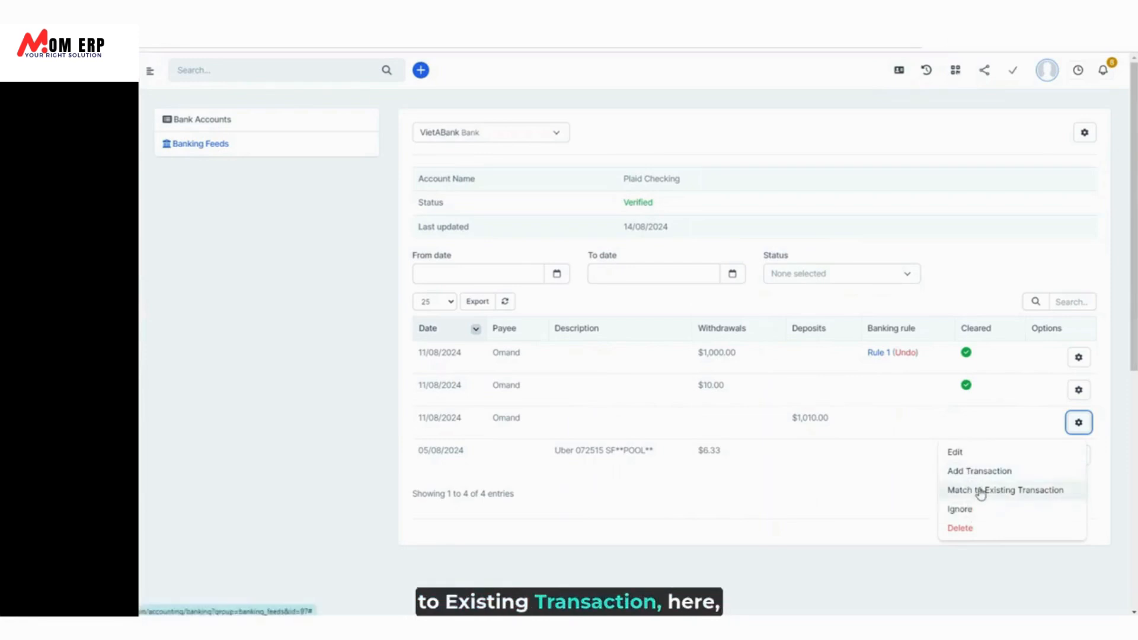
Match the $1,010.00 deposit to the existing ACEFOOD transaction with amount 1,010 and save.
left_click(981, 491)
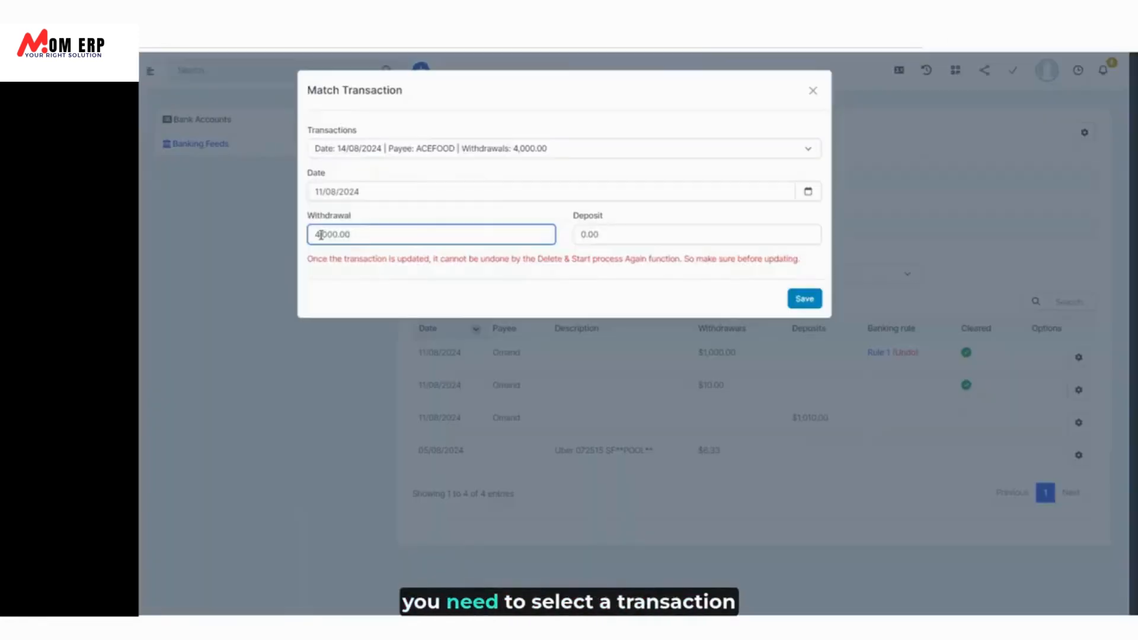
left_click(523, 149)
left_click(315, 234)
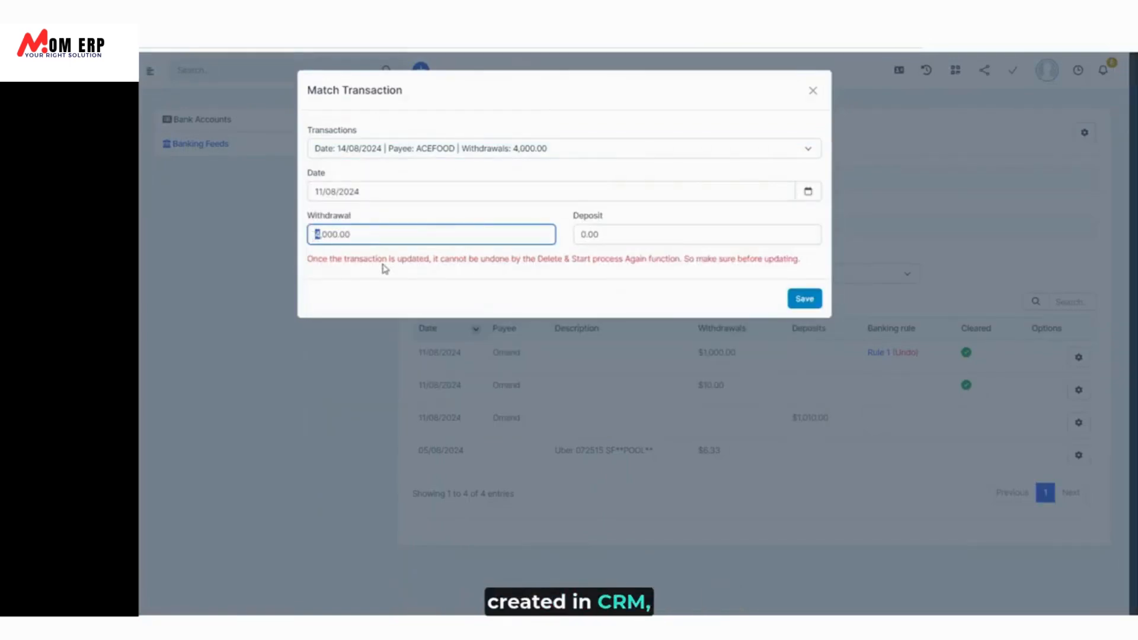
type("1,0")
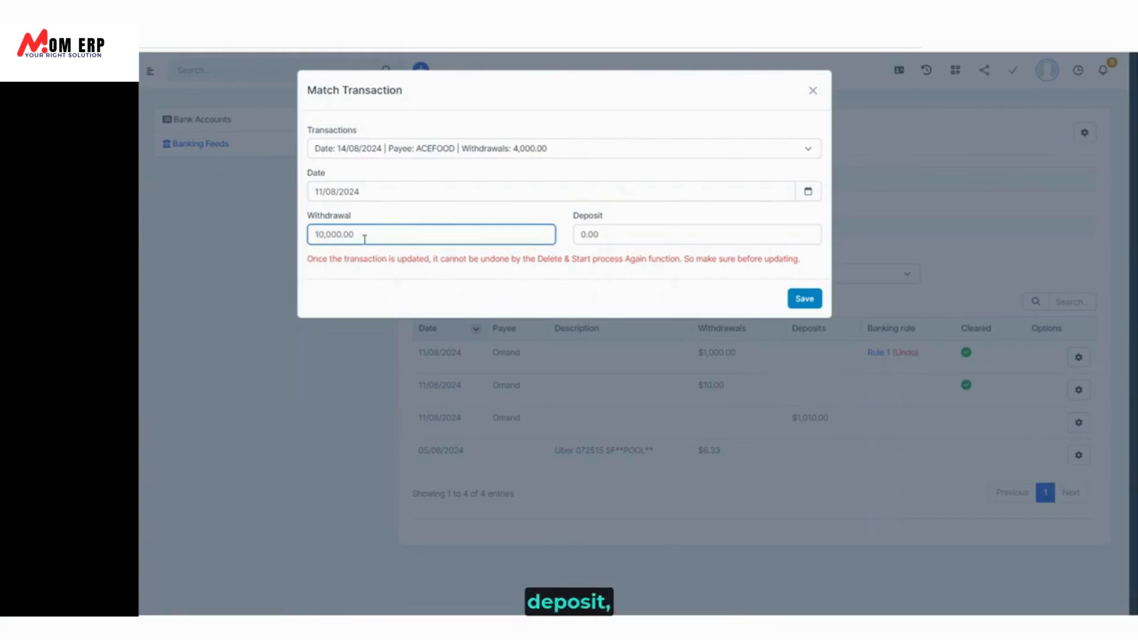
type("10")
left_click_drag(337, 235, 386, 234)
key("BackSpace")
left_click(803, 304)
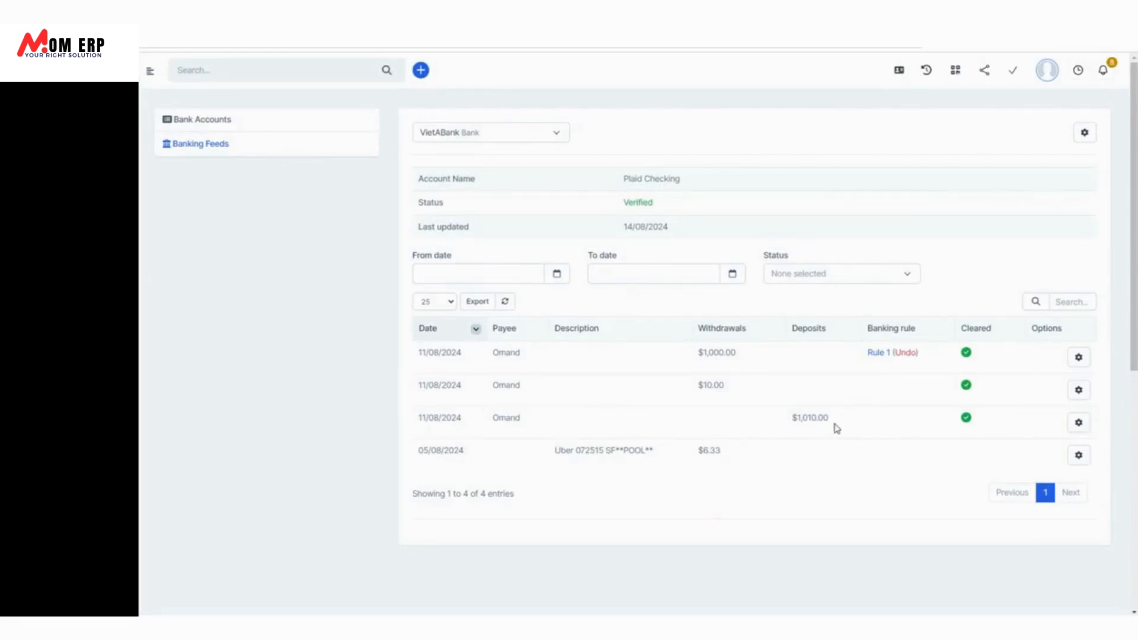
Mark the $1,010.00 deposit uncleared, ignore it, then revert it to uncleared.
left_click(1079, 424)
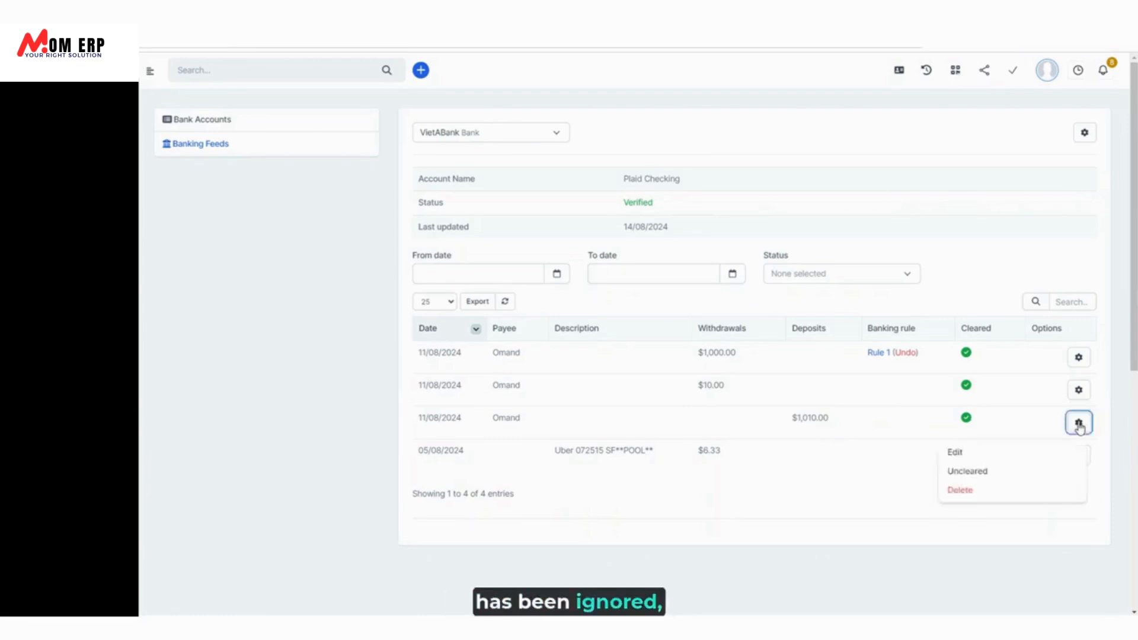
left_click(973, 476)
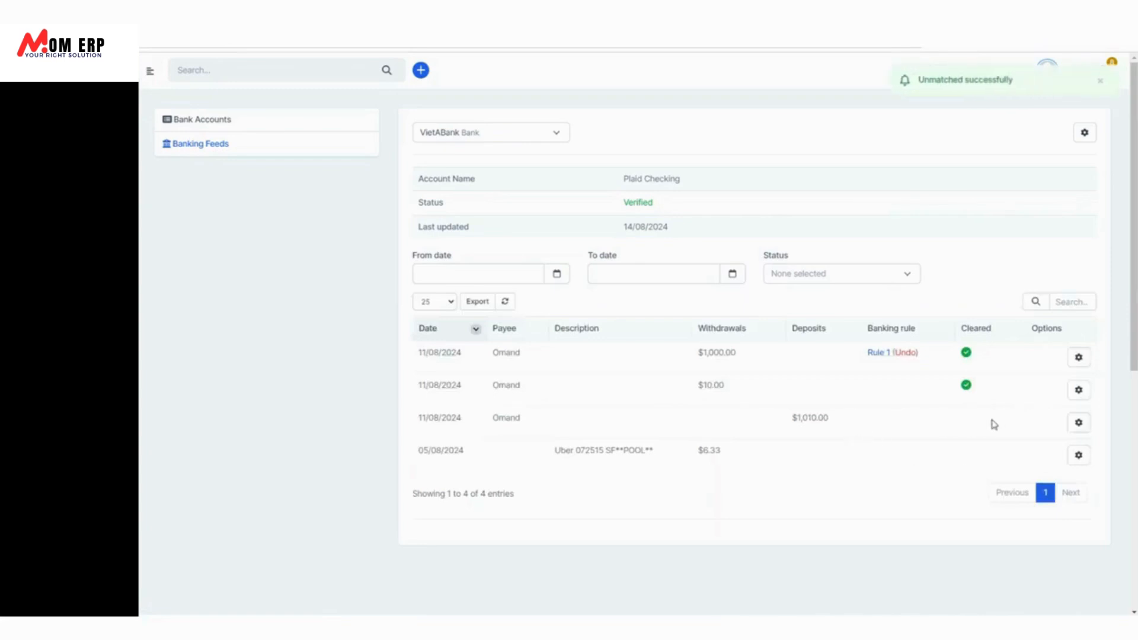
left_click(1079, 424)
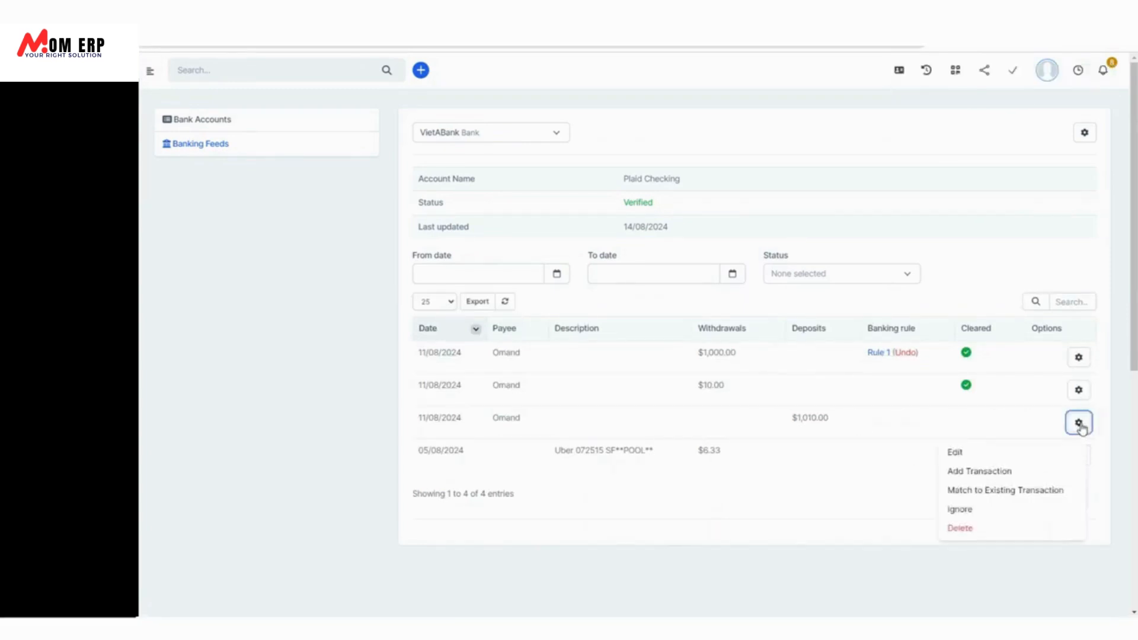
left_click(986, 509)
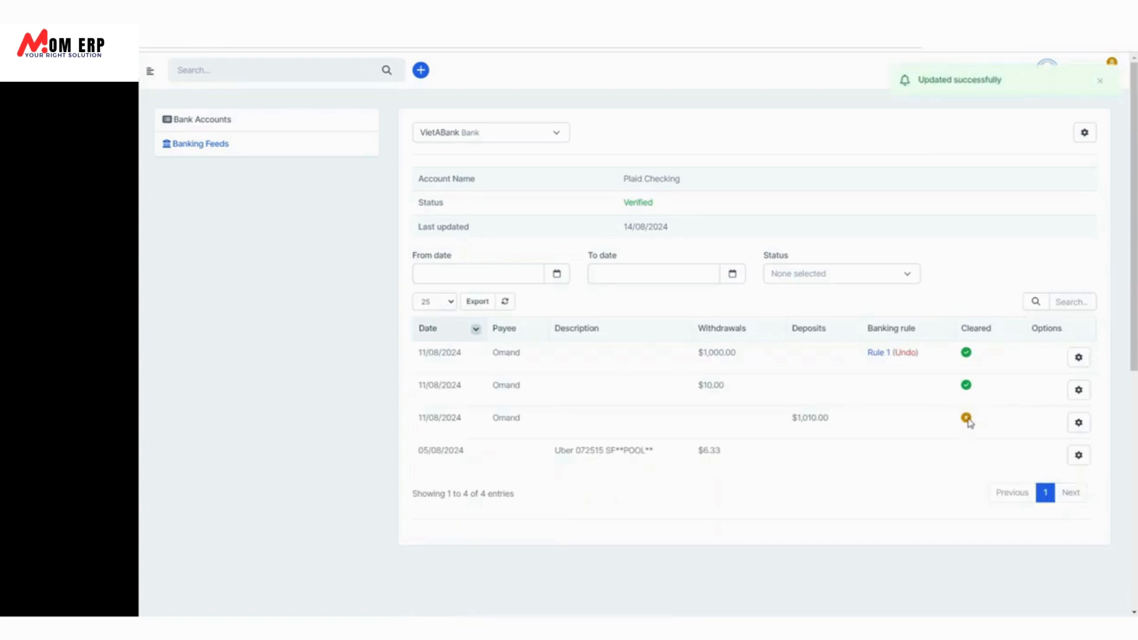
left_click(1079, 422)
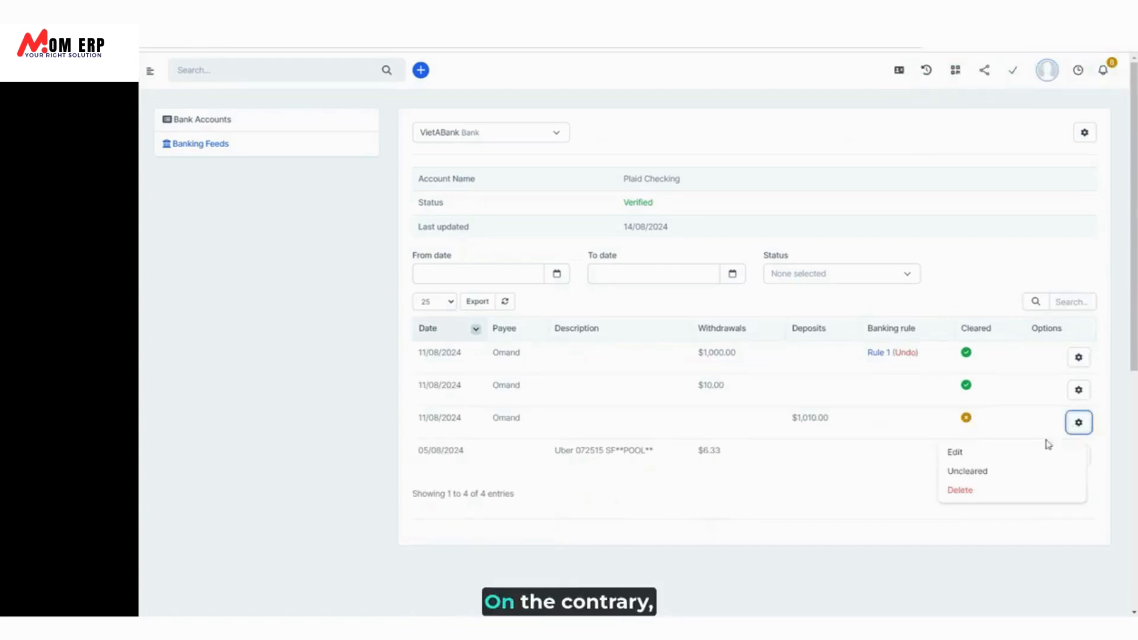
left_click(972, 474)
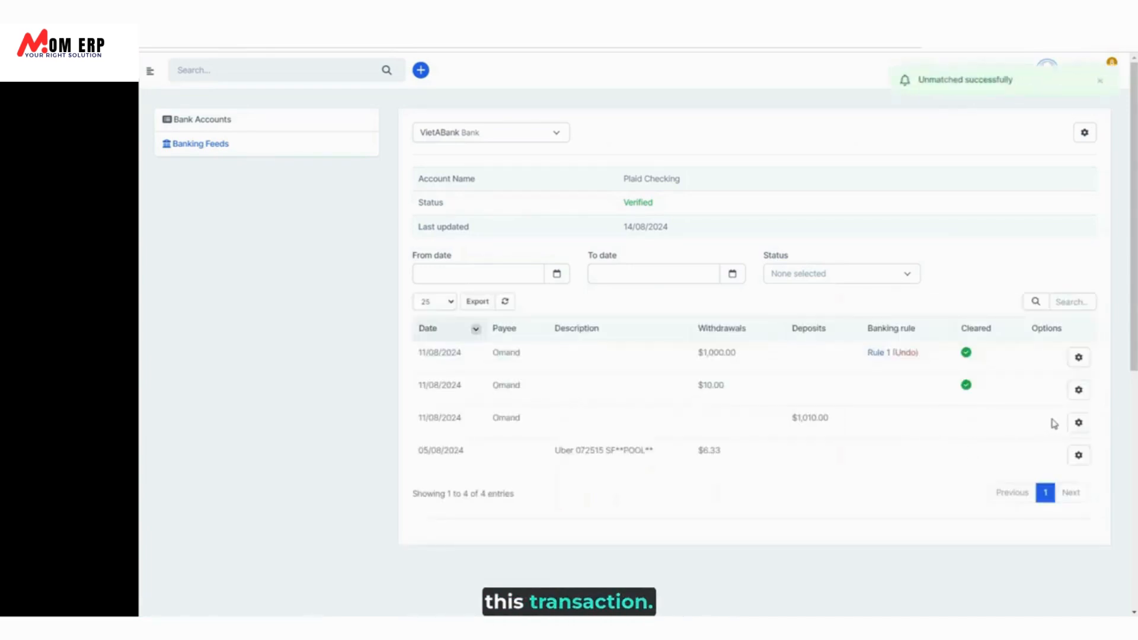
left_click(1080, 424)
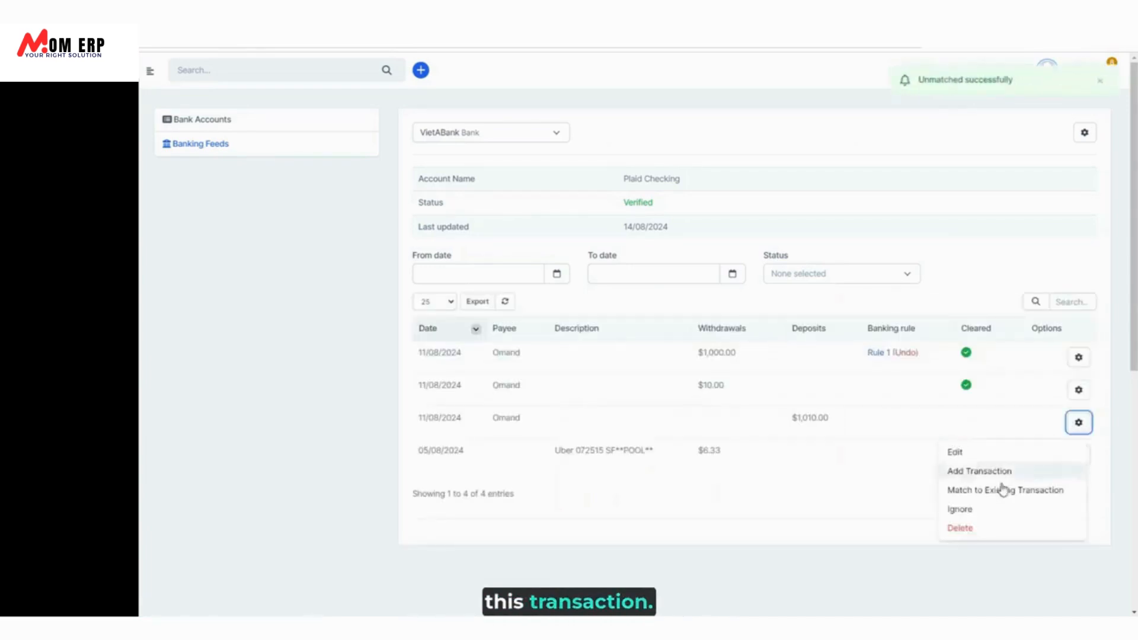
Delete the $1,010.00 deposit from the feed and confirm.
left_click(968, 528)
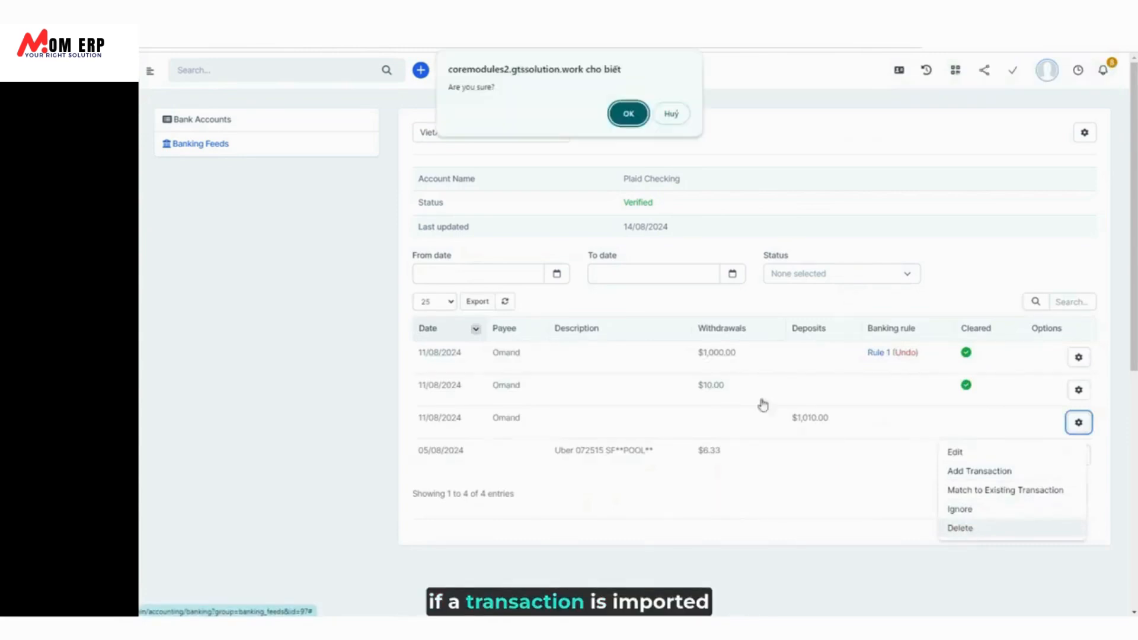
left_click(629, 114)
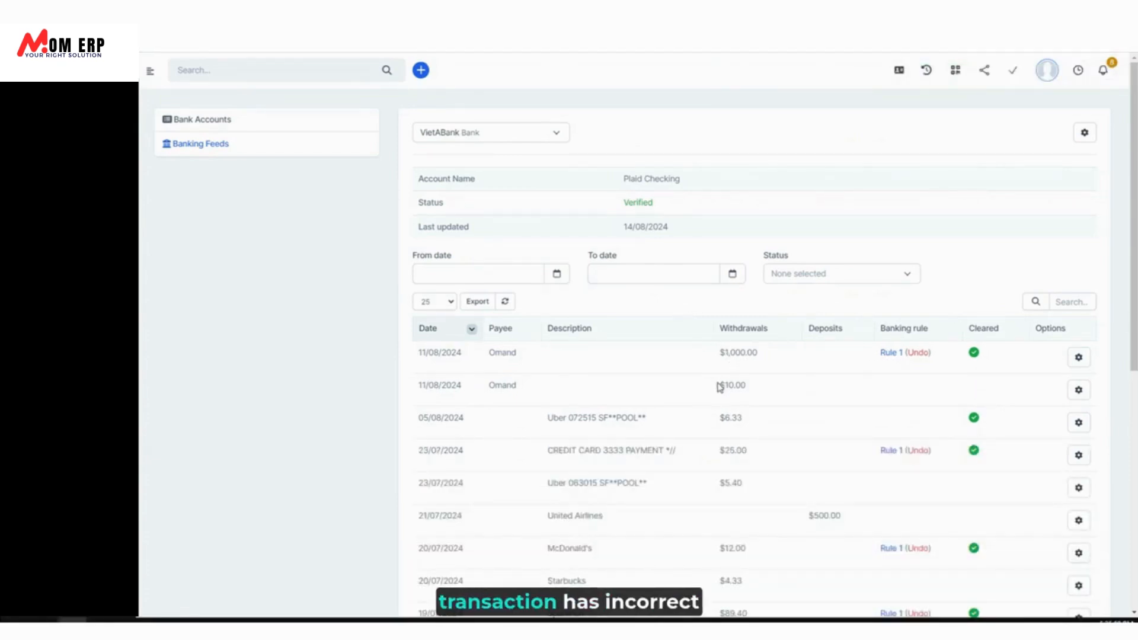
Edit the $10.00 Omand withdrawal to date 12/08/2024 and amount 20, and save it.
left_click(1079, 390)
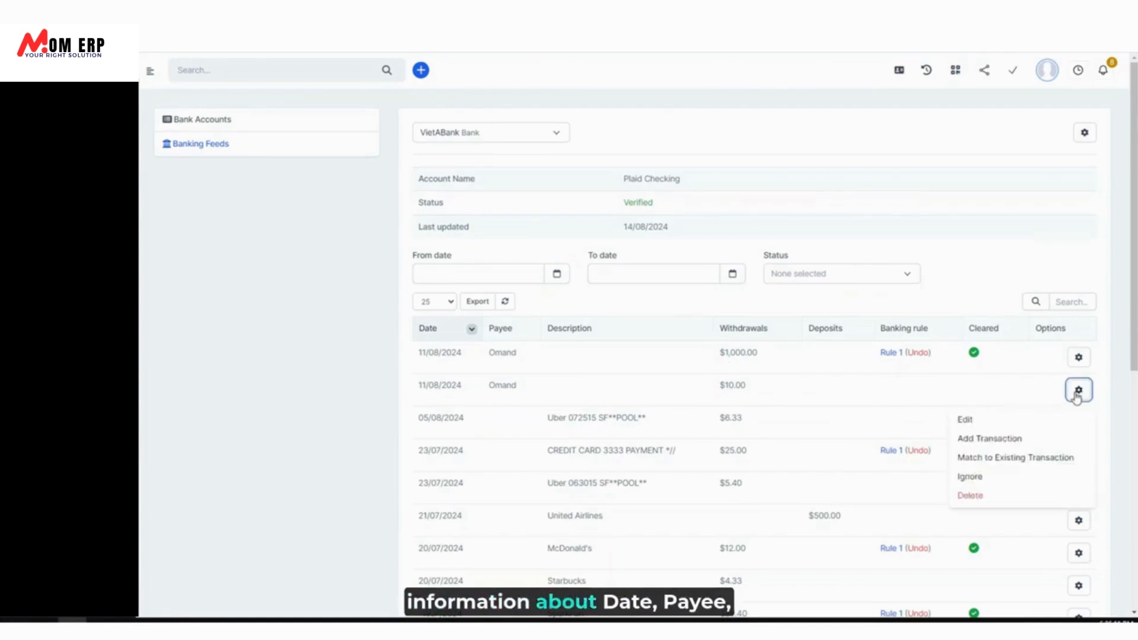
left_click(966, 421)
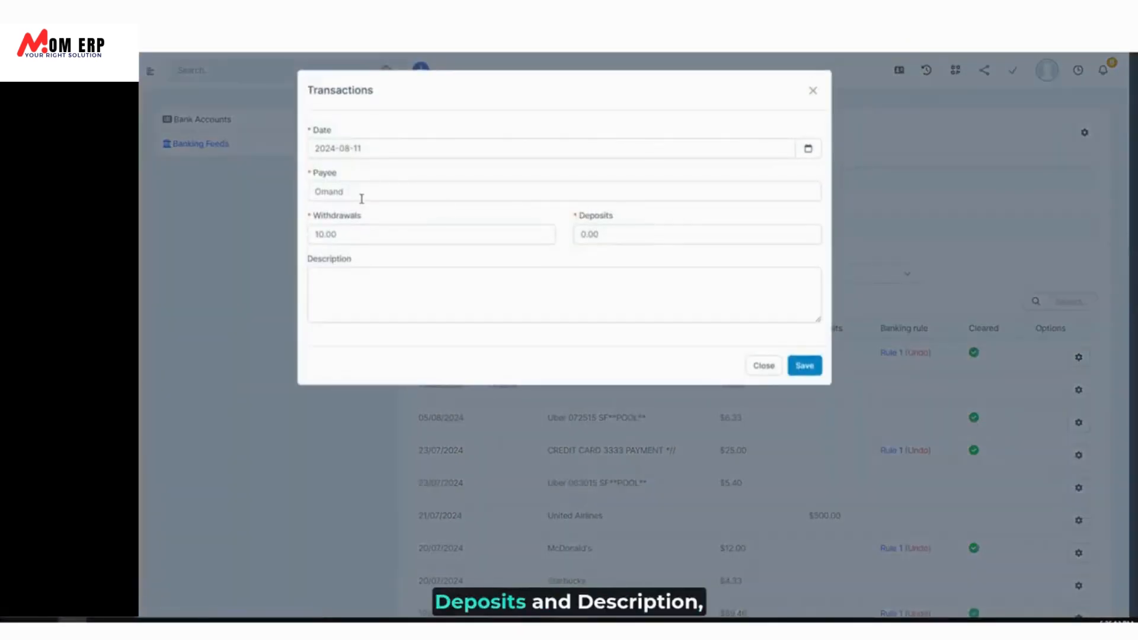
left_click(391, 151)
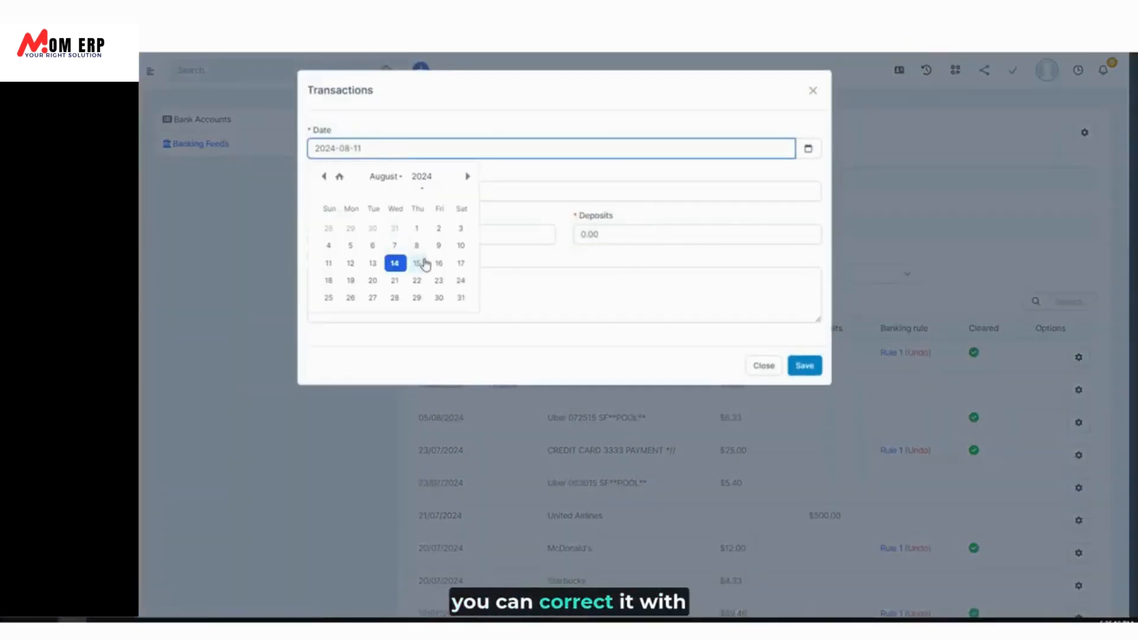
left_click(350, 264)
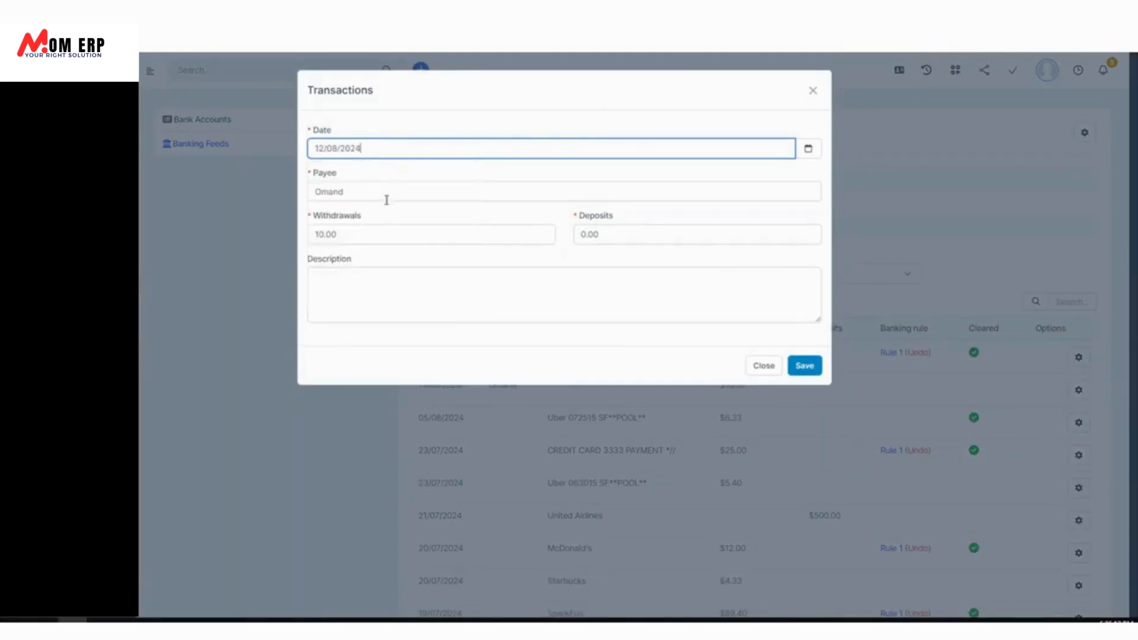
left_click(394, 240)
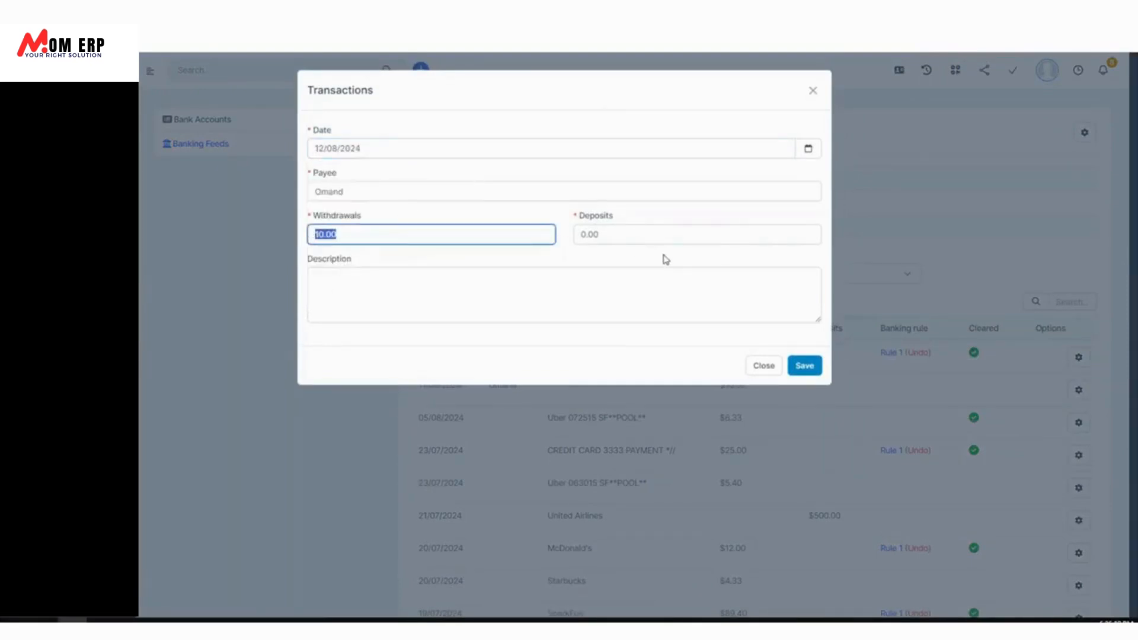
left_click(643, 236)
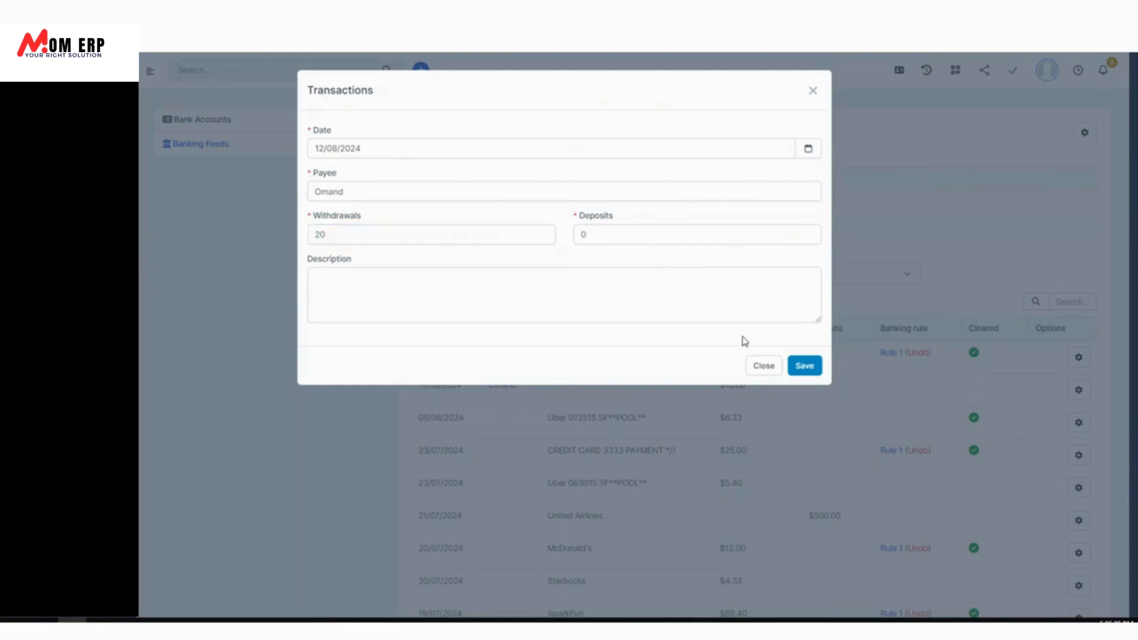
left_click(804, 368)
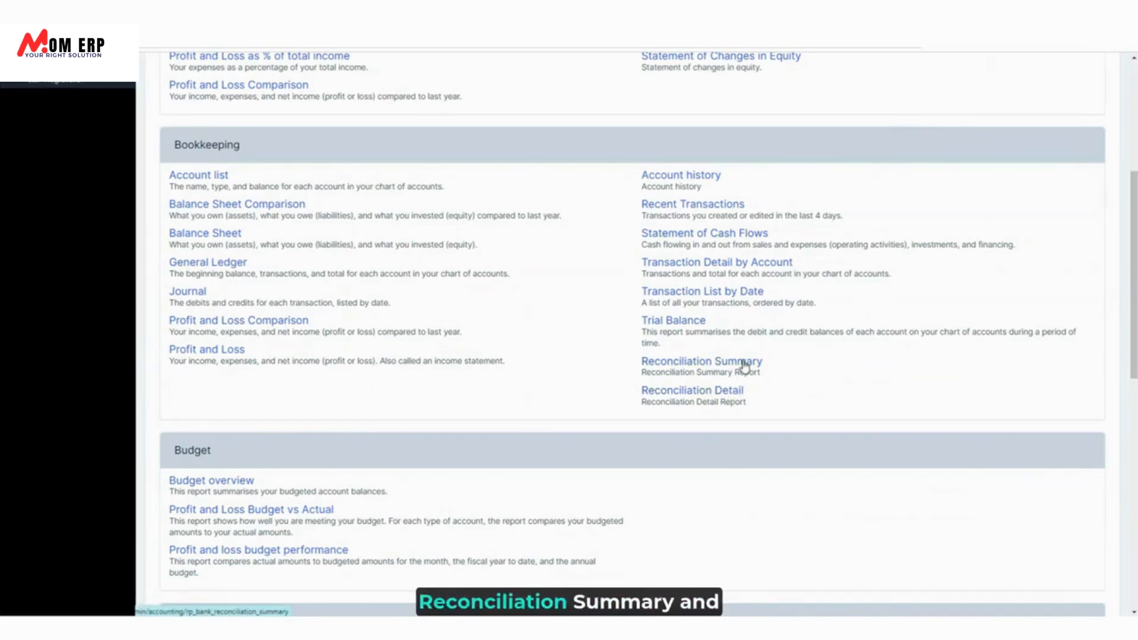
Open the Reconciliation Detail report with statement ending date 11/08/2024.
left_click(722, 390)
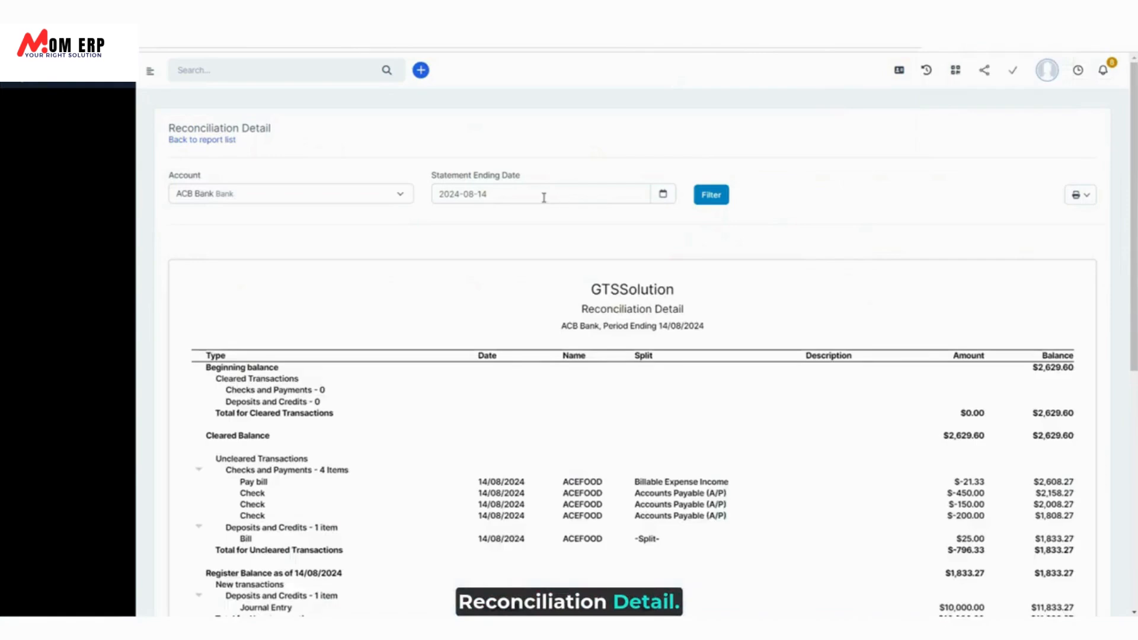
left_click(541, 194)
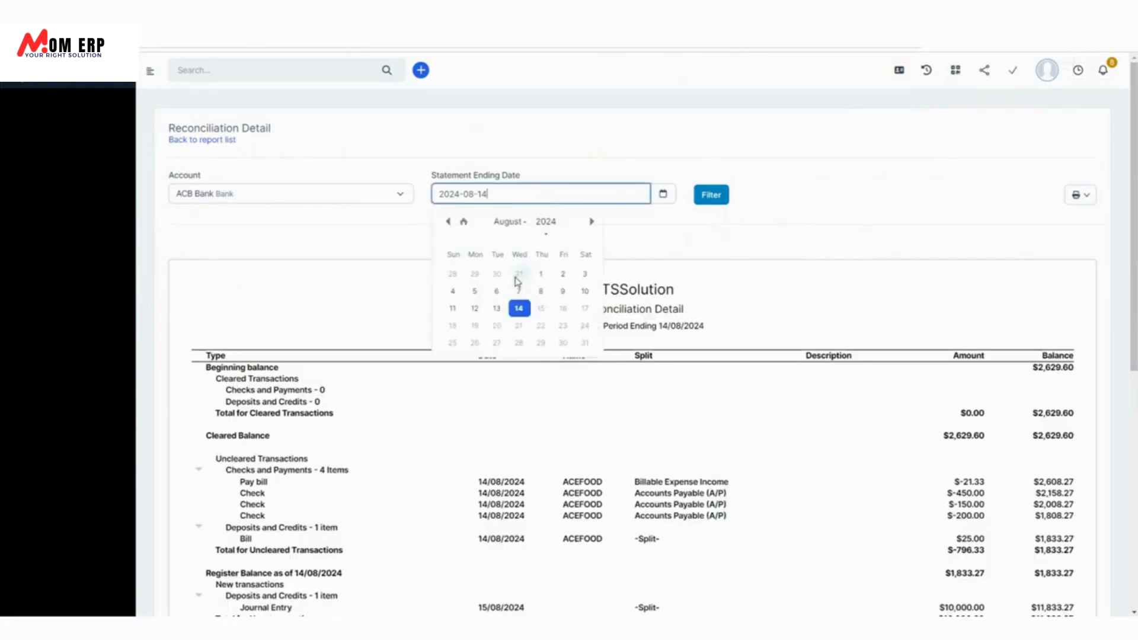
left_click(476, 309)
left_click(257, 203)
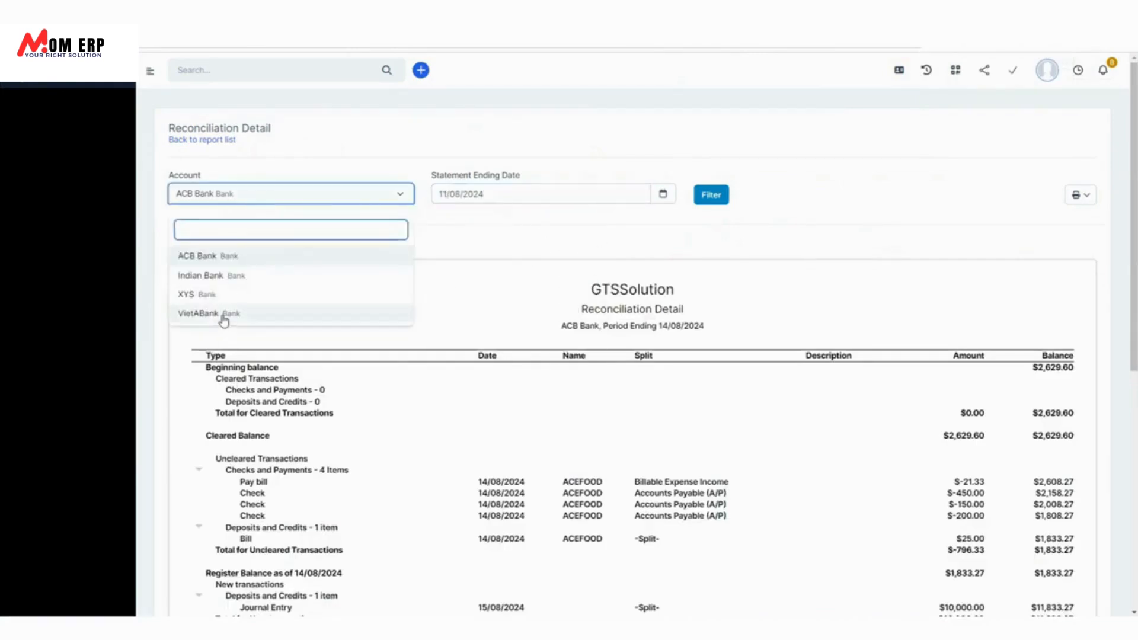